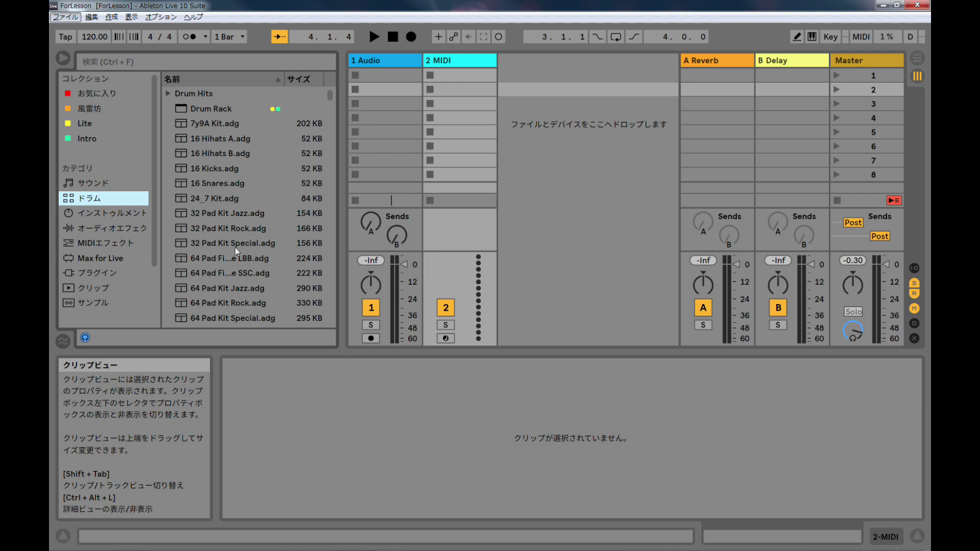
Show the サウンド category in the browser and select several clip slots on the Audio and MIDI tracks, ending on MIDI slot 8.
{"action": "left_click", "coordinate": [103, 184]}
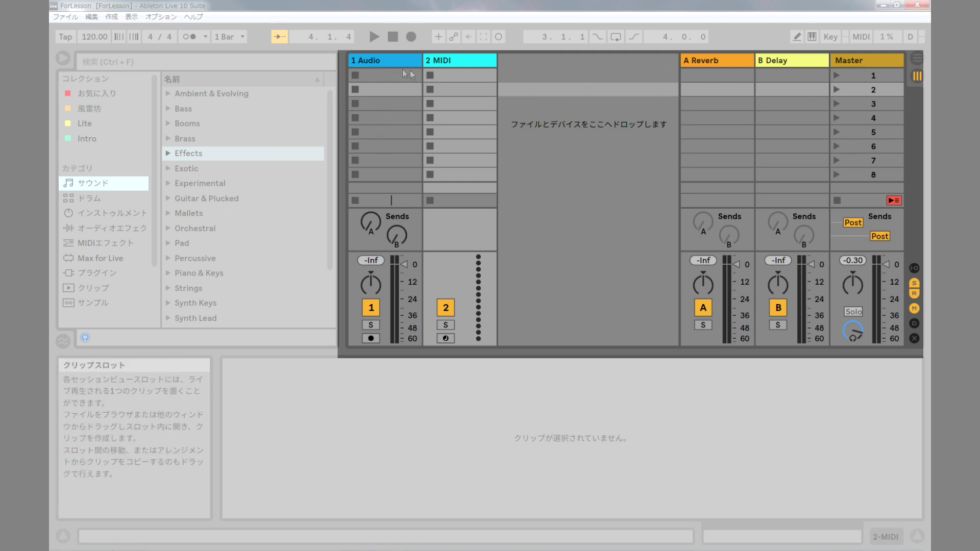
{"action": "left_click", "coordinate": [461, 79]}
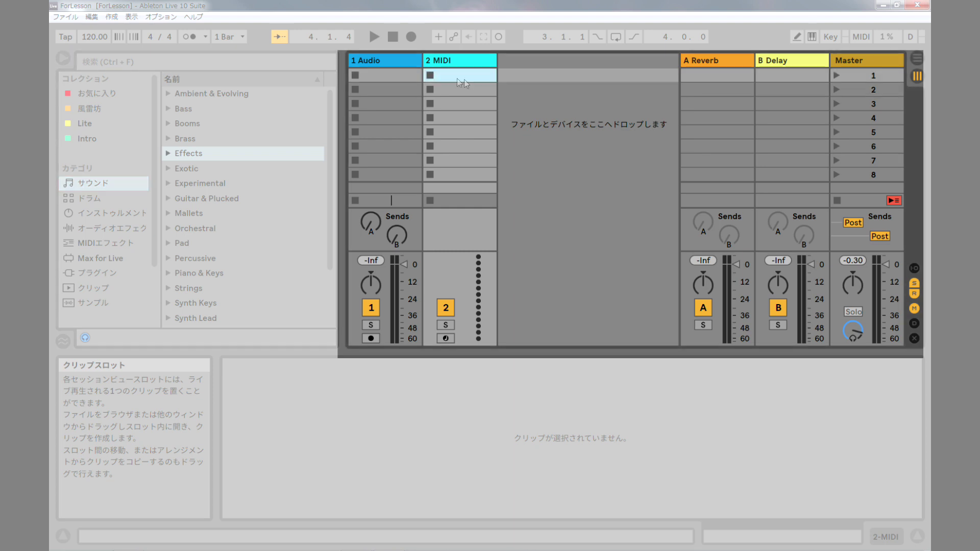
{"action": "left_click", "coordinate": [384, 120]}
{"action": "left_click", "coordinate": [476, 119]}
{"action": "left_click", "coordinate": [476, 163]}
{"action": "left_click", "coordinate": [470, 176]}
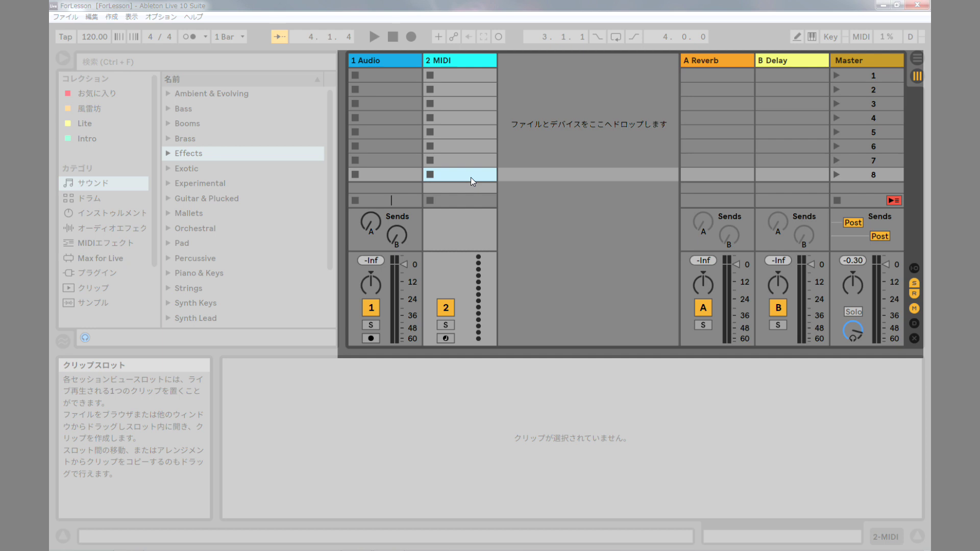
Switch back and forth between the Session View and the Arrangement View, ending on the Arrangement View.
{"action": "key", "text": "Tab"}
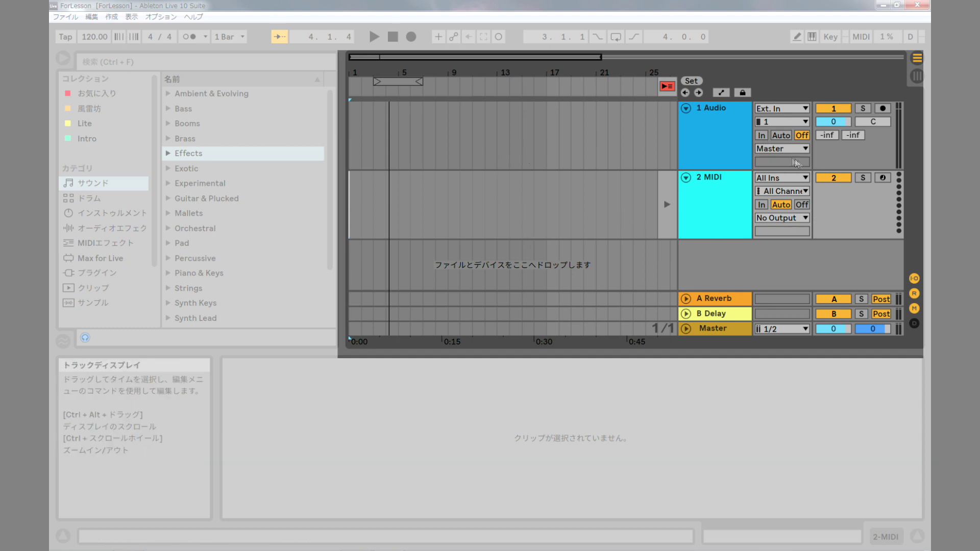
{"action": "key", "text": "Tab"}
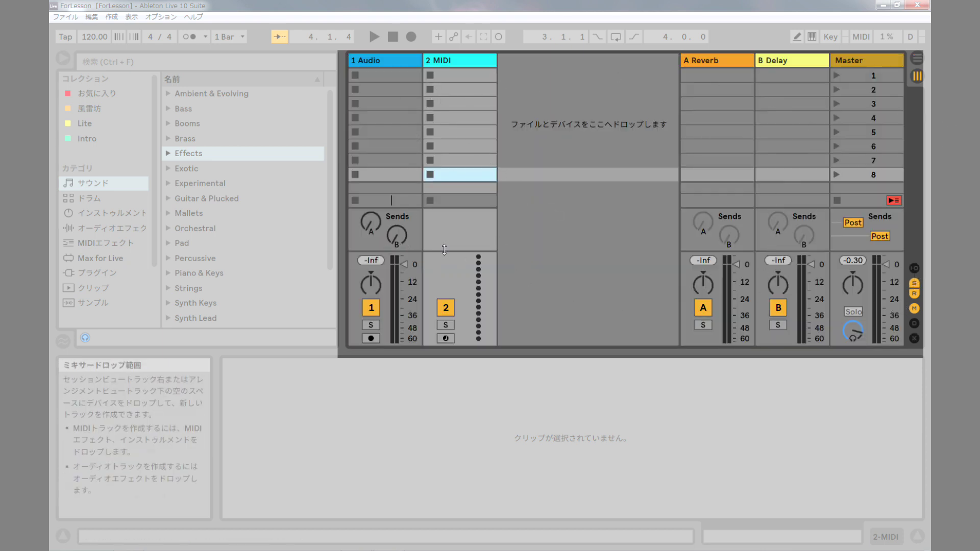
{"action": "key", "text": "Tab"}
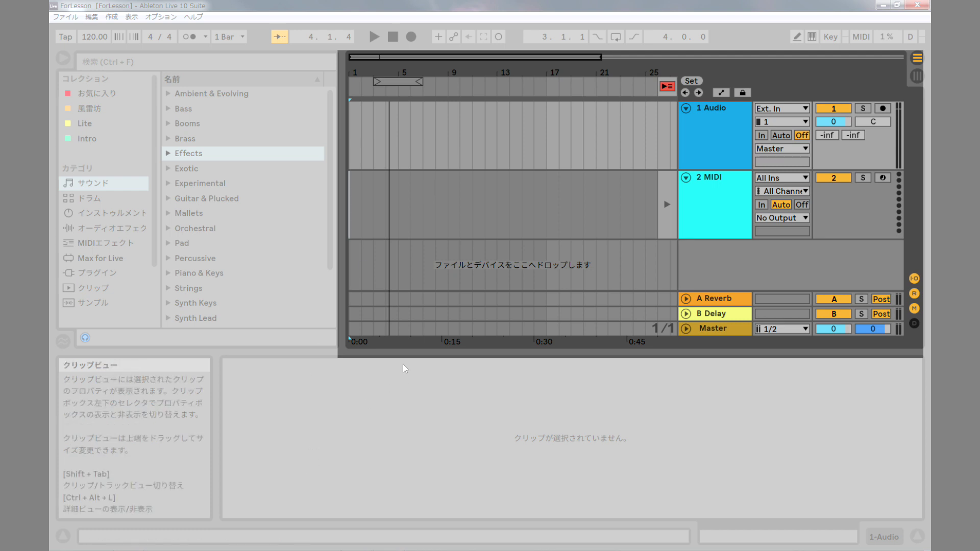
Switch to Atom and write アレンジメントビュー on the first line of the untitled note.
{"action": "mouse_move", "coordinate": [188, 550]}
{"action": "left_click", "coordinate": [356, 540]}
{"action": "type", "text": "a"}
{"action": "key", "text": "BackSpace"}
{"action": "type", "text": "arenji"}
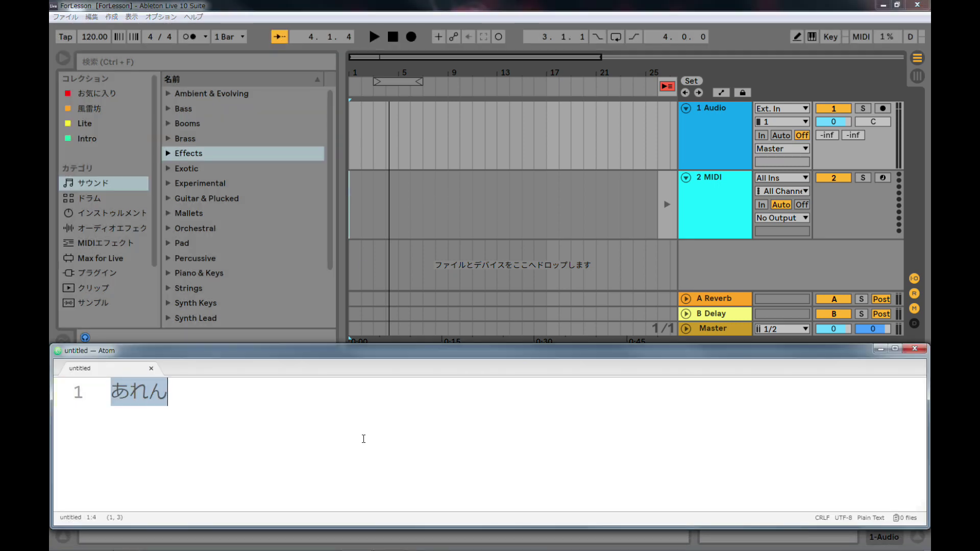
{"action": "type", "text": "mn"}
{"action": "key", "text": "BackSpace"}
{"action": "type", "text": "entoby"}
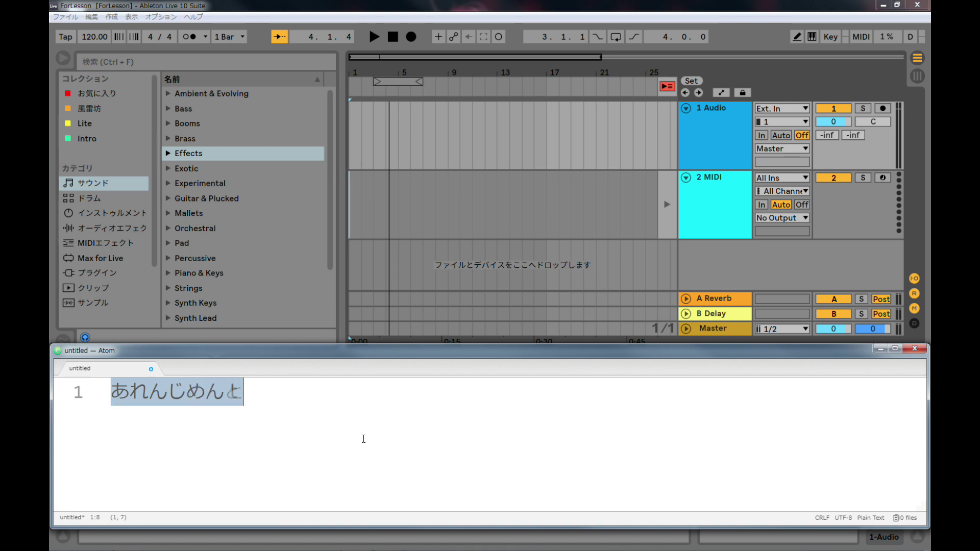
{"action": "type", "text": "u-"}
{"action": "key", "text": "space"}
{"action": "key", "text": "Return"}
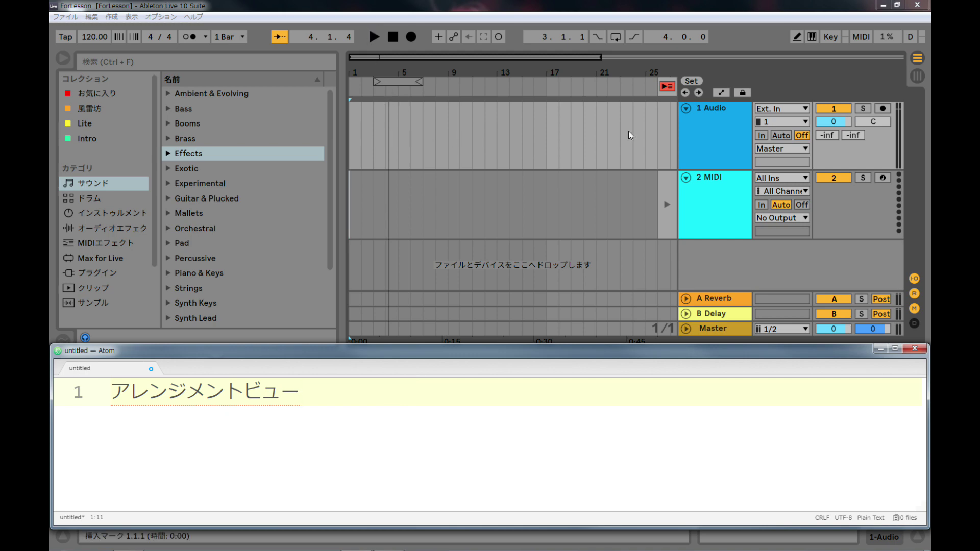
Show the Session View in Live, and add セッションビュー as the second line of the Atom note.
{"action": "left_click", "coordinate": [445, 7]}
{"action": "key", "text": "Tab"}
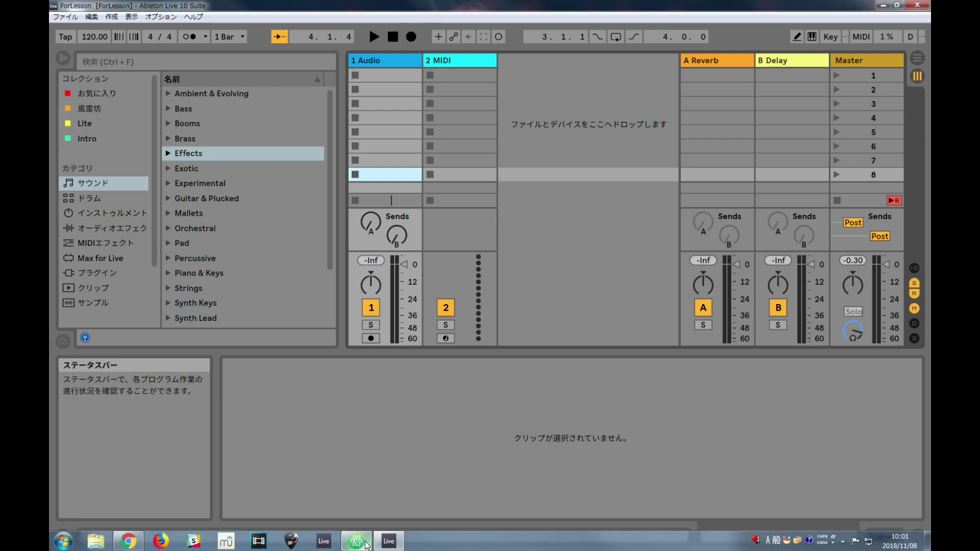
{"action": "left_click", "coordinate": [356, 544]}
{"action": "key", "text": "Return"}
{"action": "type", "text": "sessho"}
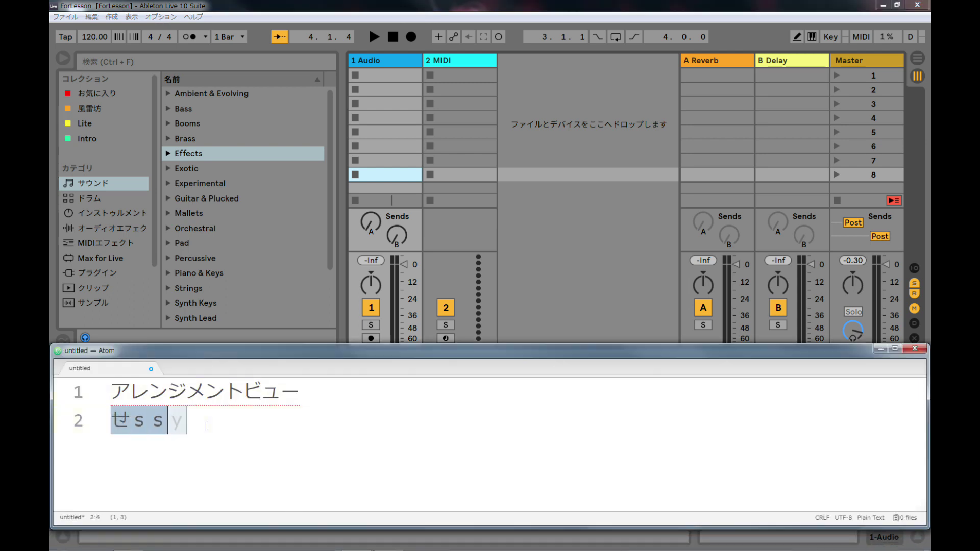
{"action": "type", "text": "nbyu-"}
{"action": "key", "text": "space"}
{"action": "key", "text": "Return"}
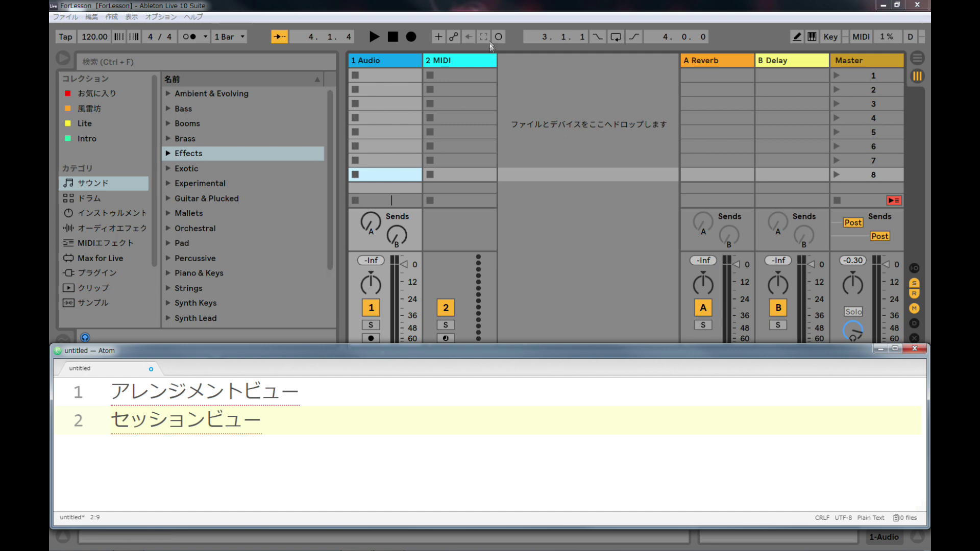
Return to Live and alternate between the Arrangement and Session Views, finishing on the Session View.
{"action": "left_click", "coordinate": [487, 13]}
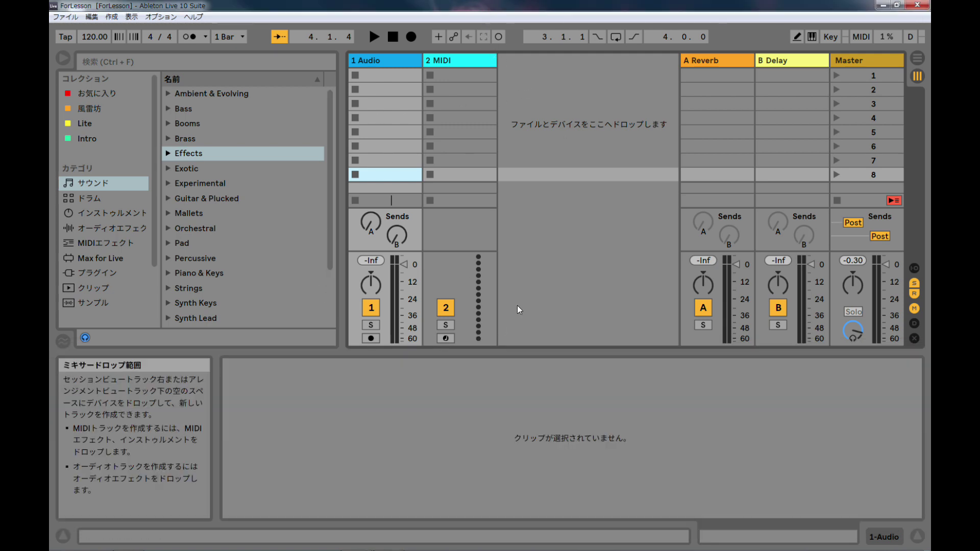
{"action": "key", "text": "Tab"}
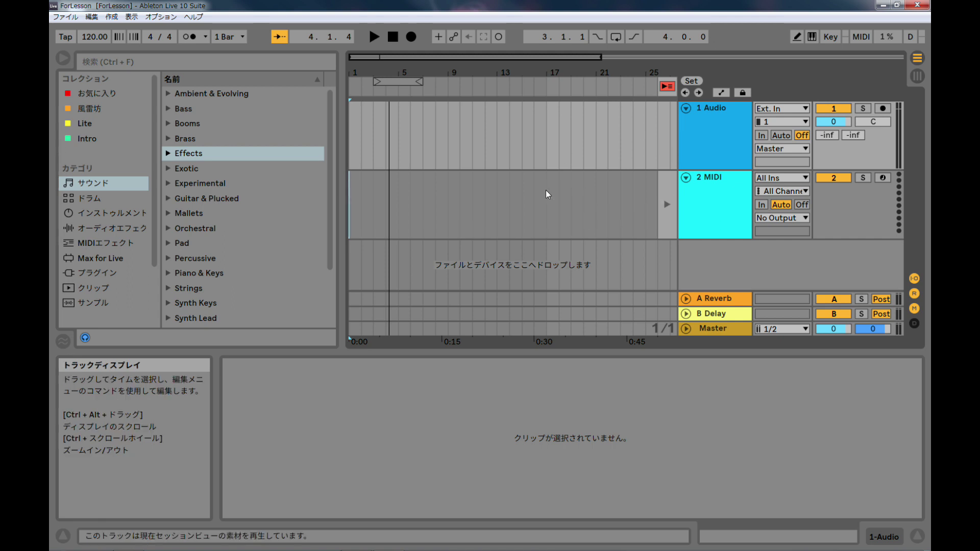
{"action": "key", "text": "Tab"}
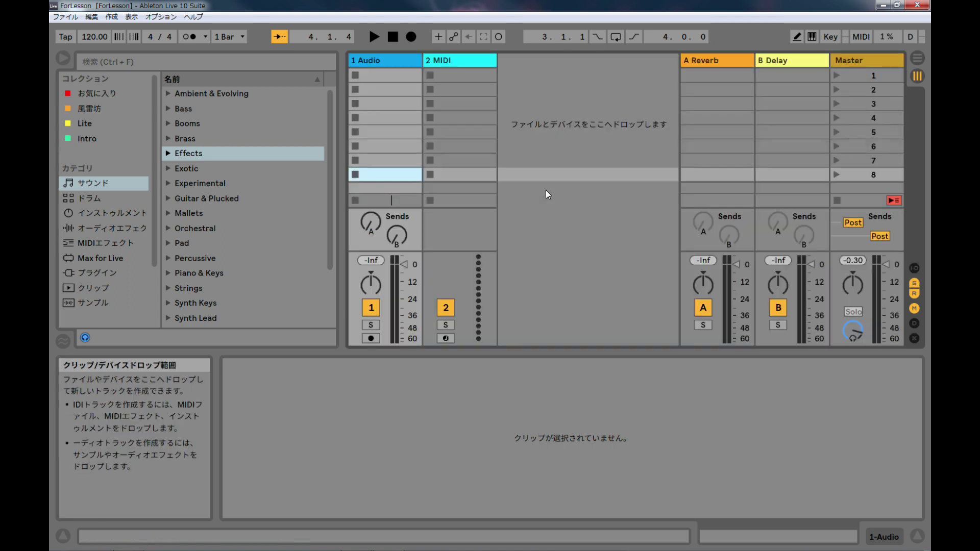
{"action": "key", "text": "Tab"}
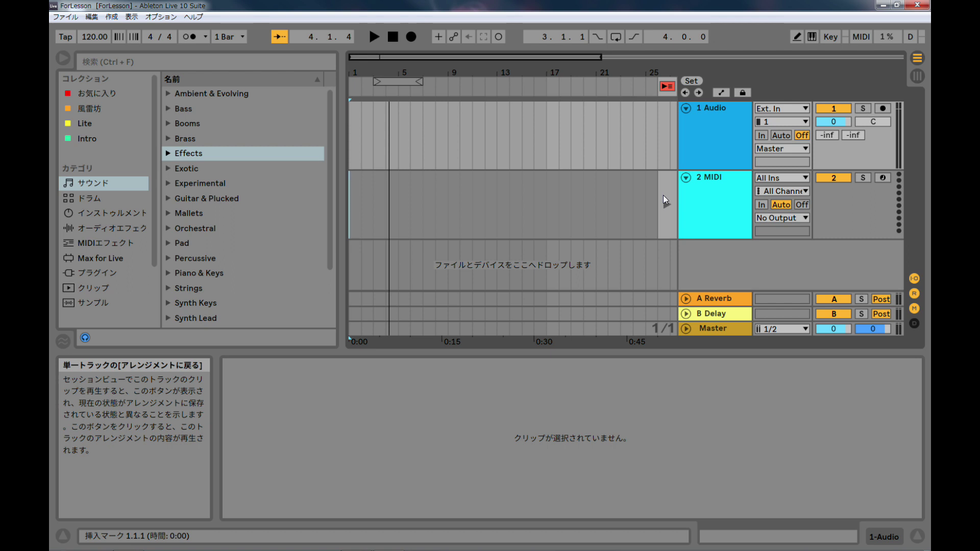
{"action": "key", "text": "Tab"}
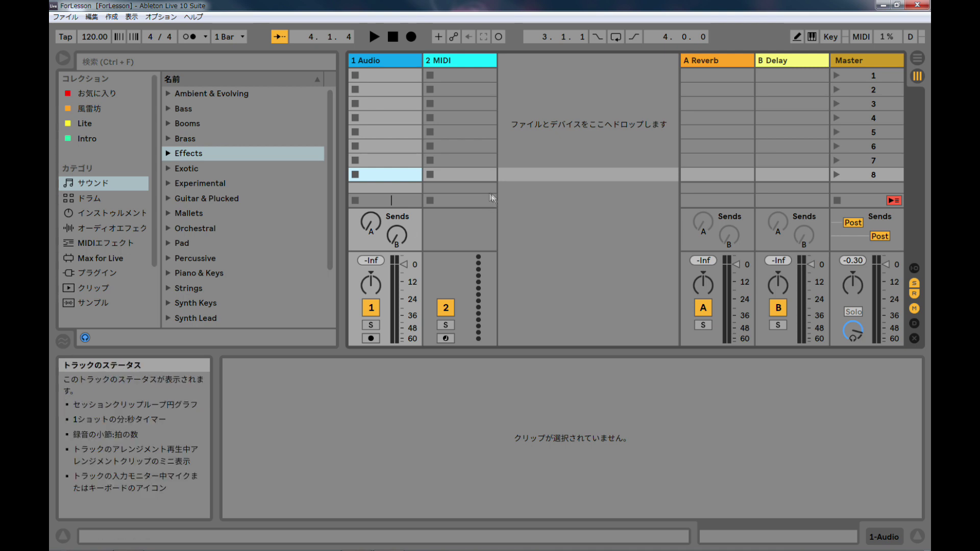
Look over the browser's contents, and add ブラウザ as the third line of the Atom note.
{"action": "scroll", "coordinate": [322, 177], "scroll_direction": "down", "scroll_amount": 3}
{"action": "scroll", "coordinate": [322, 178], "scroll_direction": "up", "scroll_amount": 3}
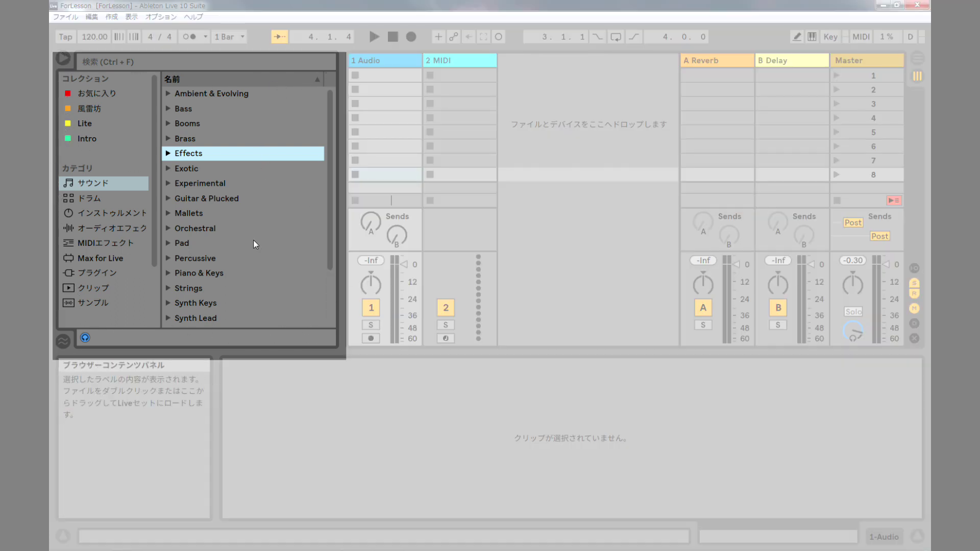
{"action": "left_click", "coordinate": [357, 544]}
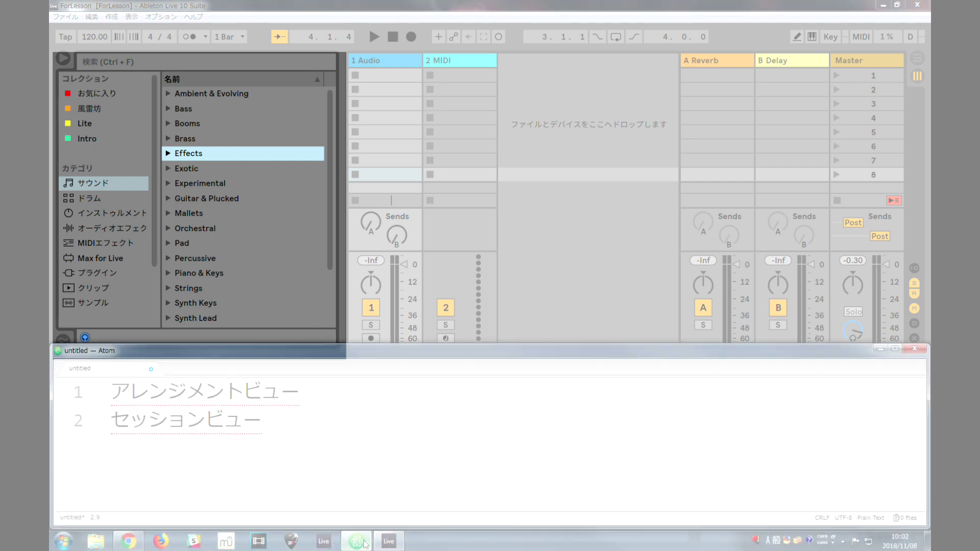
{"action": "key", "text": "Return"}
{"action": "type", "text": "ぶらう"}
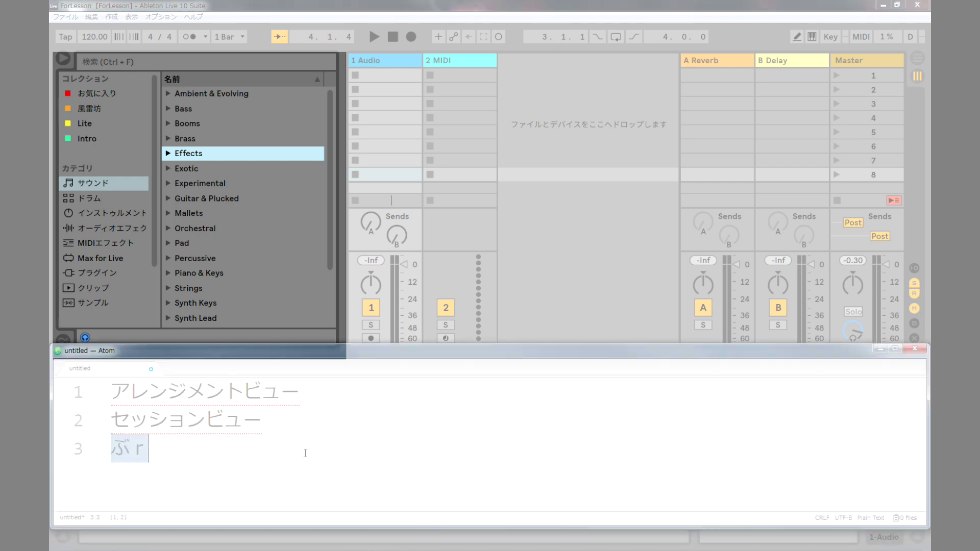
{"action": "type", "text": "ざ"}
{"action": "key", "text": "space"}
{"action": "key", "text": "Return"}
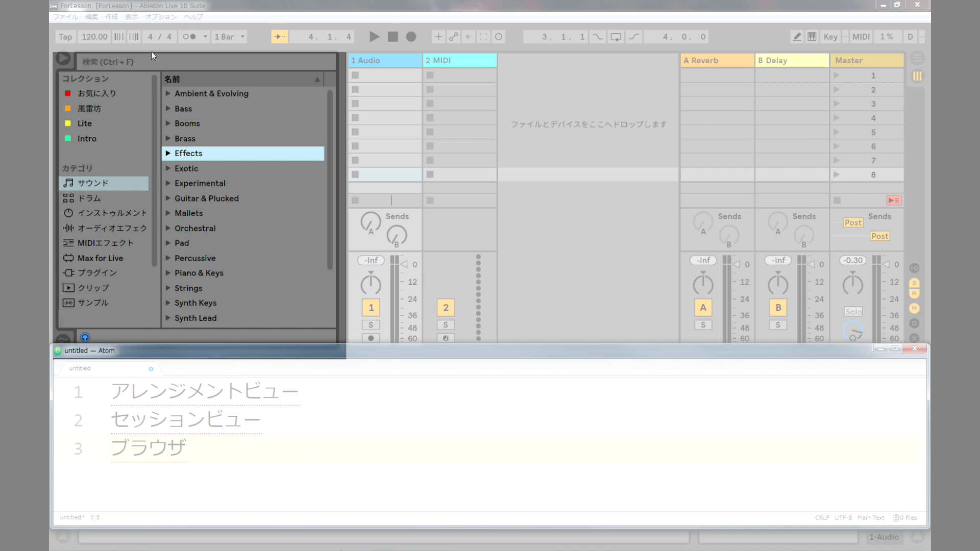
Return to Live and look through the browser's collections, categories and places, opening the Max for Live category.
{"action": "left_click", "coordinate": [152, 5]}
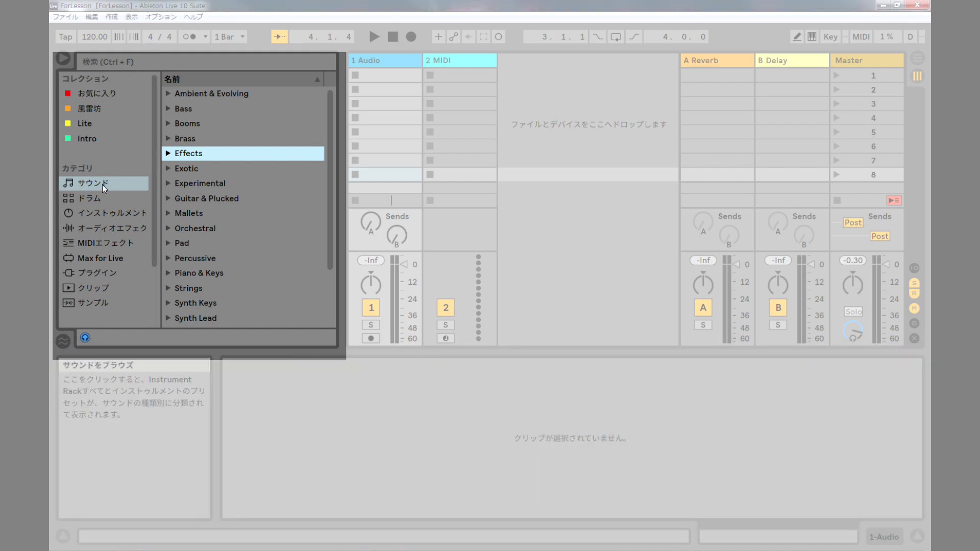
{"action": "scroll", "coordinate": [142, 209], "scroll_direction": "down", "scroll_amount": 2}
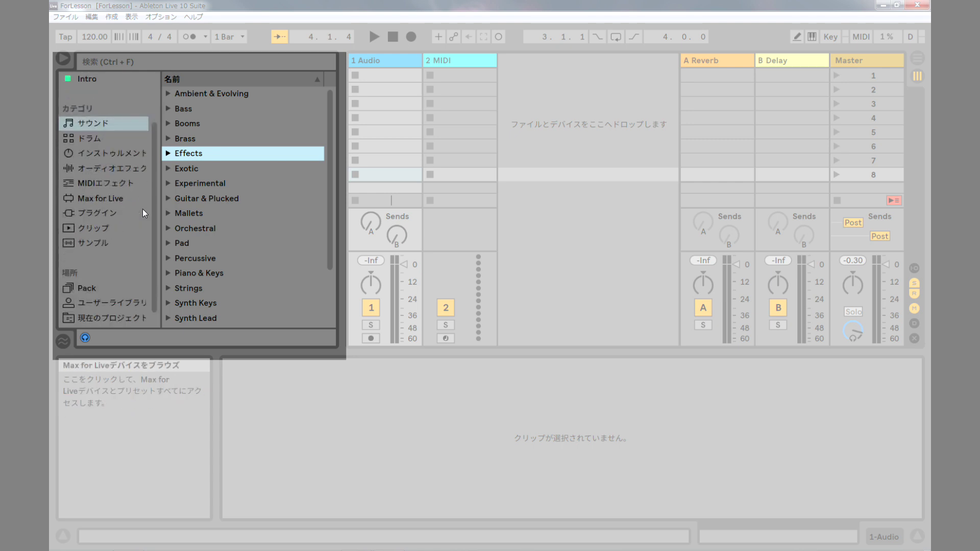
{"action": "scroll", "coordinate": [143, 214], "scroll_direction": "down", "scroll_amount": 1}
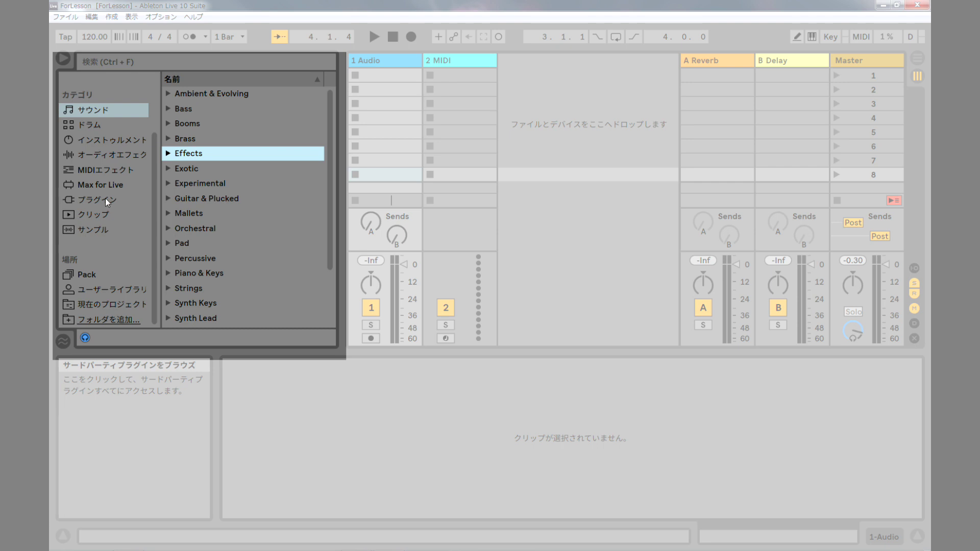
{"action": "left_click", "coordinate": [119, 185]}
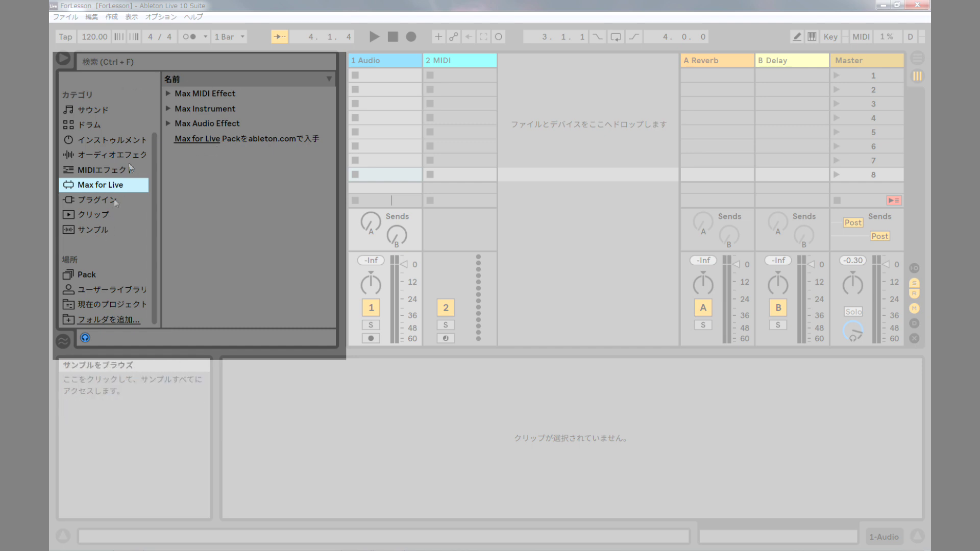
{"action": "scroll", "coordinate": [90, 143], "scroll_direction": "up", "scroll_amount": 3}
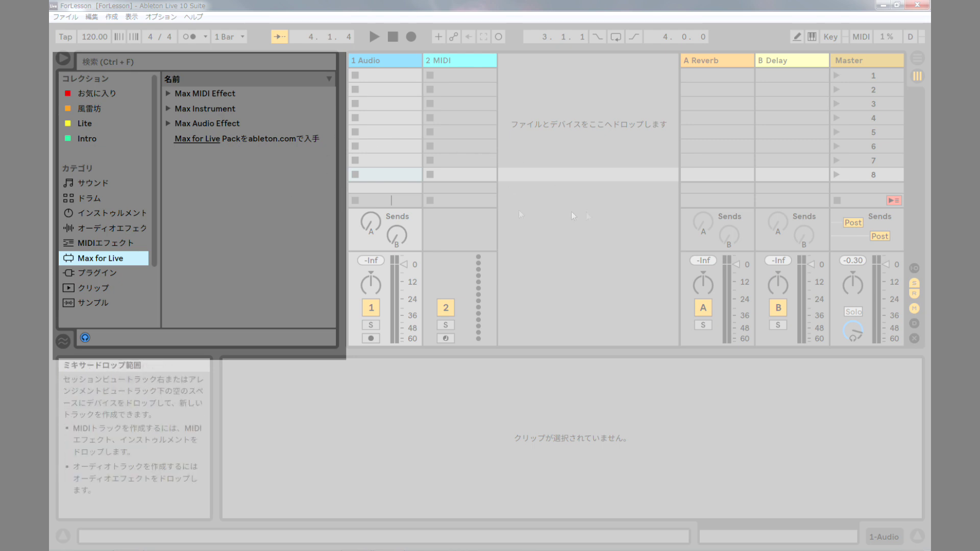
{"action": "scroll", "coordinate": [102, 235], "scroll_direction": "down", "scroll_amount": 3}
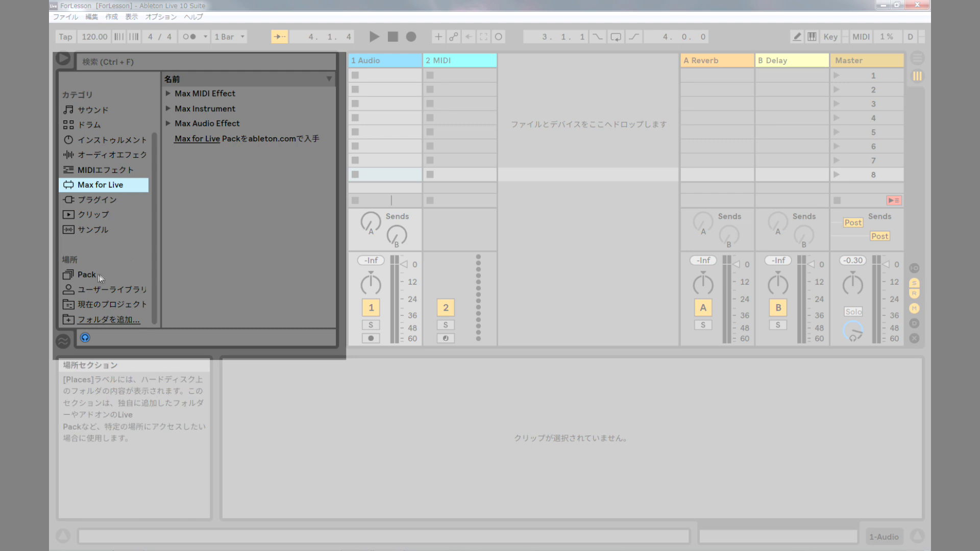
{"action": "scroll", "coordinate": [157, 214], "scroll_direction": "up", "scroll_amount": 3}
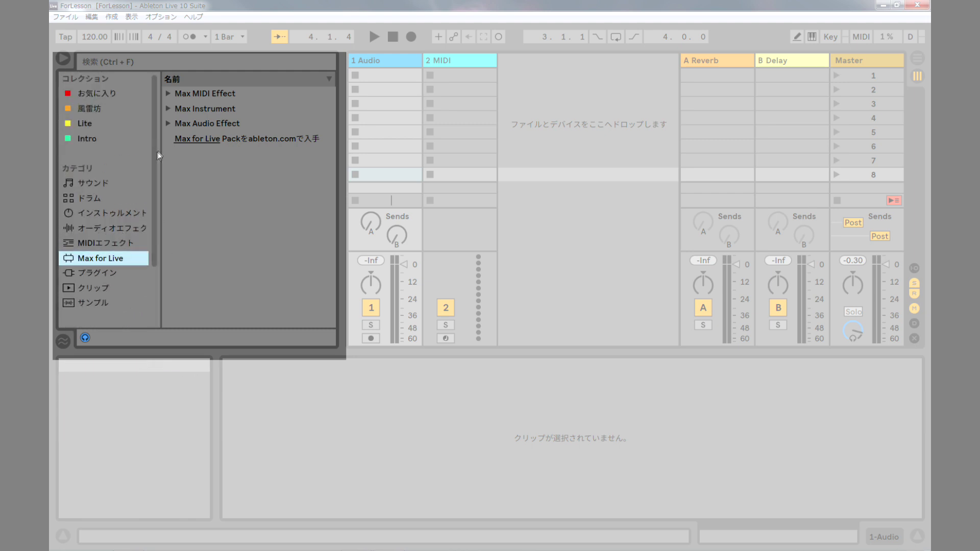
Browse the サウンド and オーディオエフェクト categories, and list the installed packs under Pack.
{"action": "left_click", "coordinate": [99, 180]}
{"action": "left_click", "coordinate": [91, 225]}
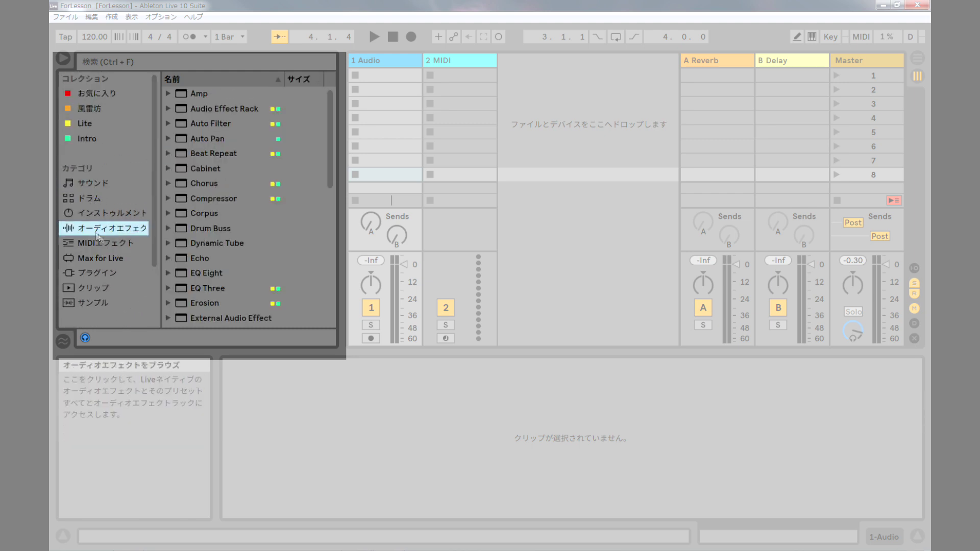
{"action": "scroll", "coordinate": [84, 245], "scroll_direction": "down", "scroll_amount": 2}
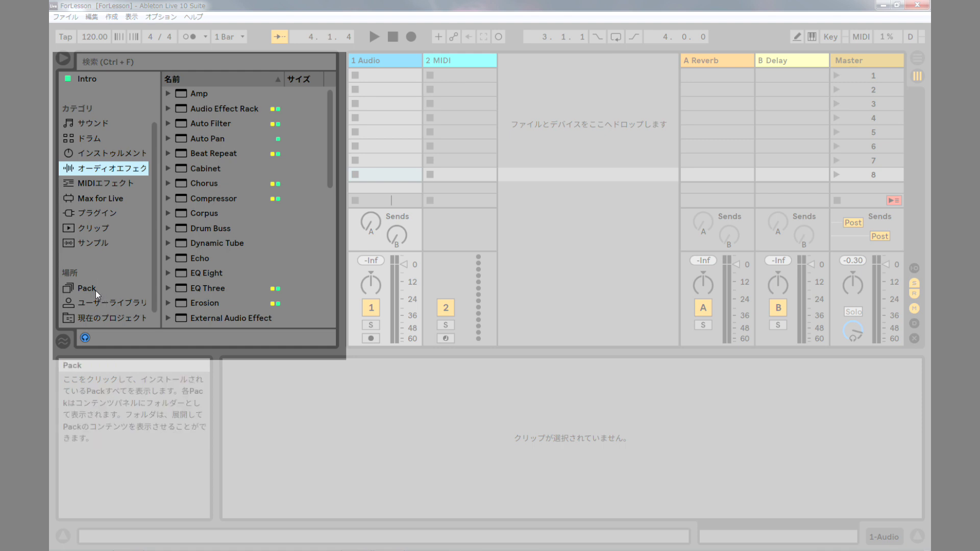
{"action": "scroll", "coordinate": [96, 290], "scroll_direction": "down", "scroll_amount": 1}
{"action": "left_click", "coordinate": [88, 277]}
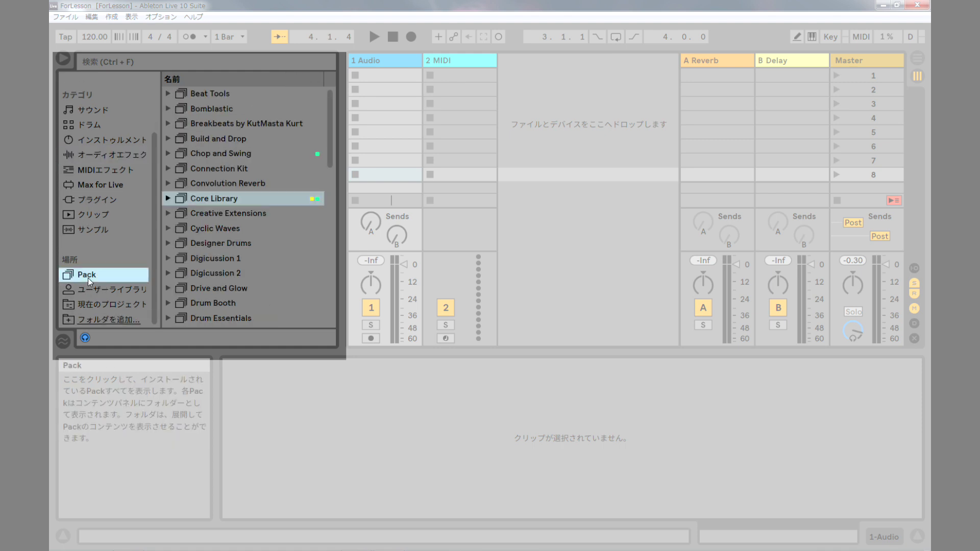
Look over the browser sidebar's sections once more, and hide and reshow the whole browser.
{"action": "scroll", "coordinate": [88, 278], "scroll_direction": "up", "scroll_amount": 5}
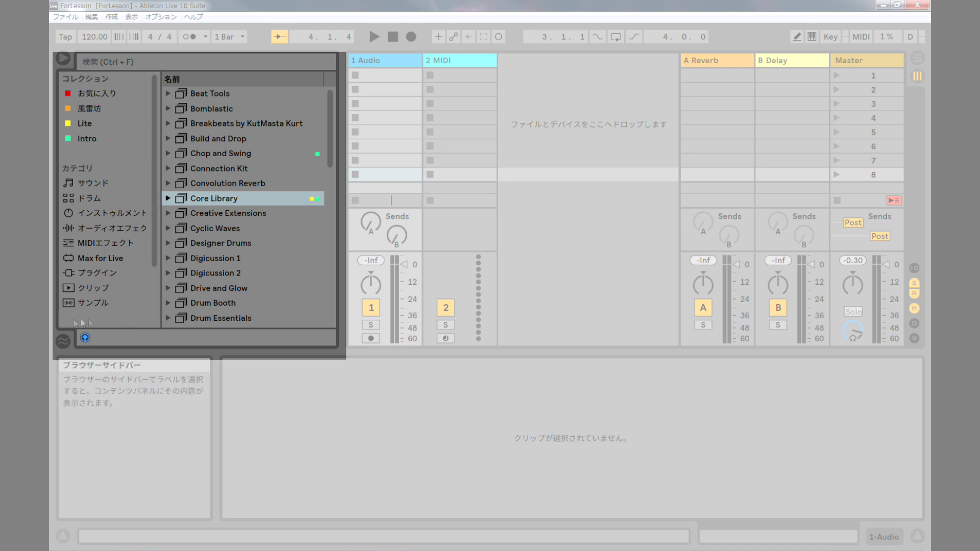
{"action": "scroll", "coordinate": [109, 232], "scroll_direction": "down", "scroll_amount": 5}
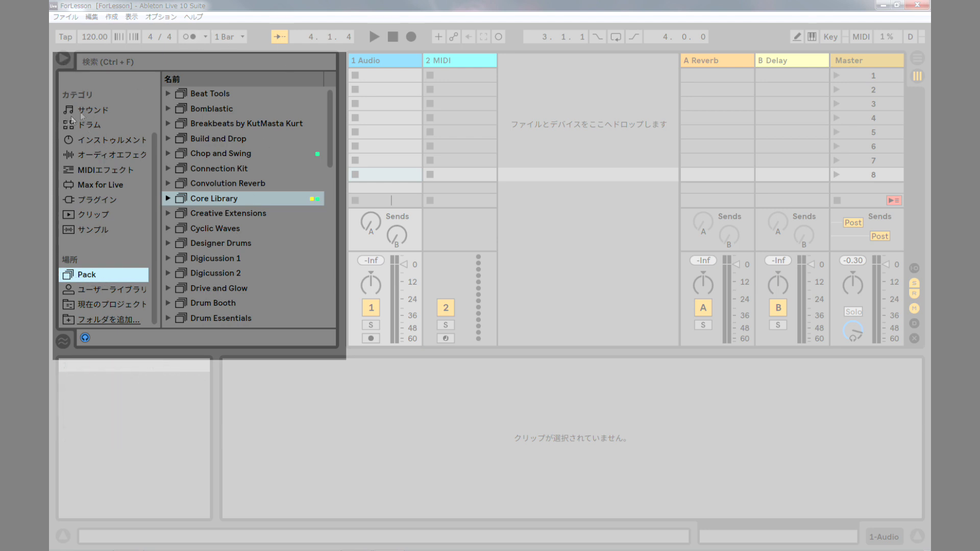
{"action": "left_click", "coordinate": [63, 58]}
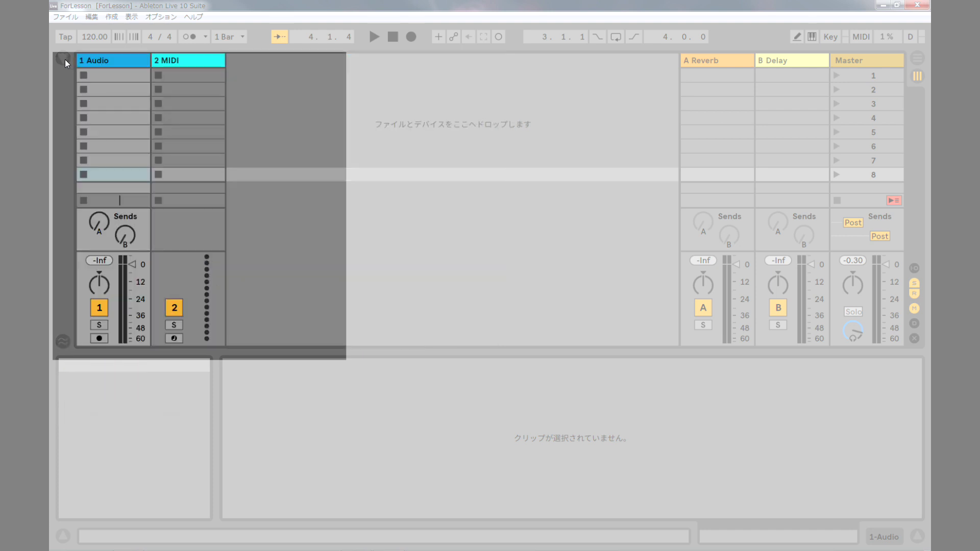
{"action": "left_click", "coordinate": [64, 59]}
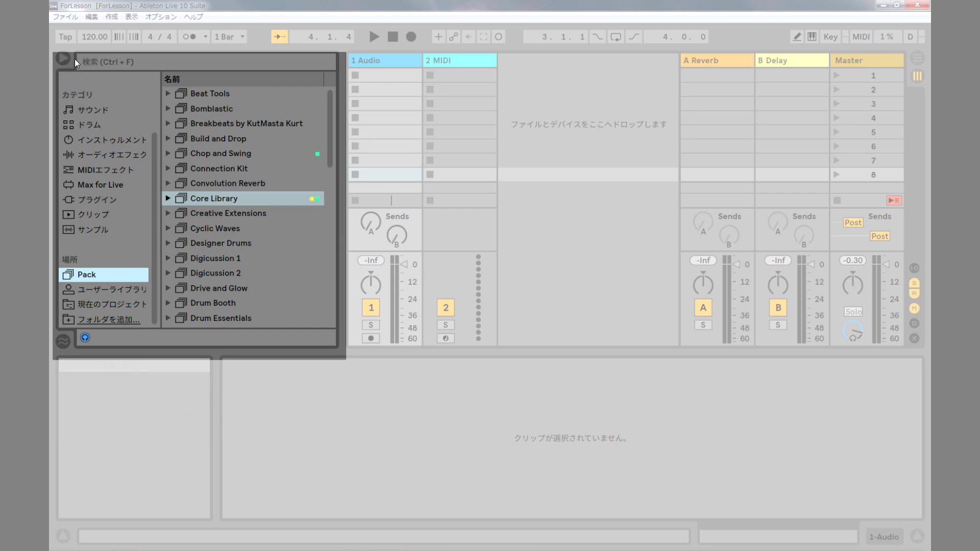
Toggle the browser's visibility several more times, ending with it shown.
{"action": "left_click", "coordinate": [65, 59]}
{"action": "left_click", "coordinate": [66, 59]}
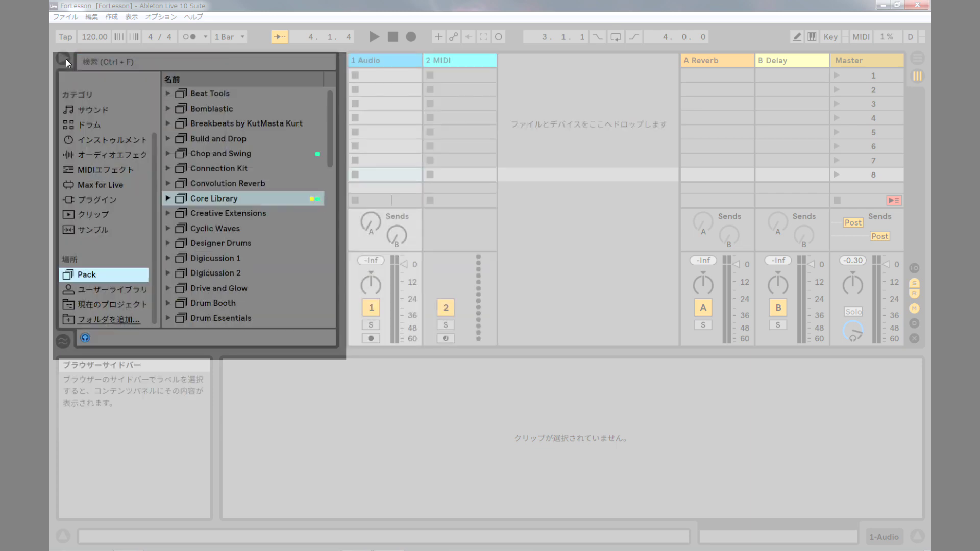
{"action": "left_click", "coordinate": [66, 59]}
{"action": "left_click", "coordinate": [66, 59]}
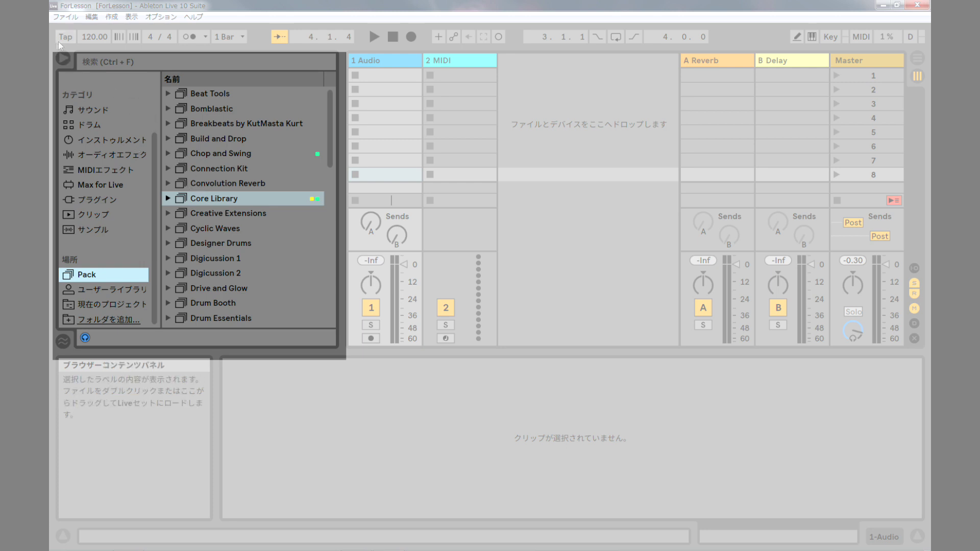
{"action": "left_click", "coordinate": [61, 58]}
{"action": "left_click", "coordinate": [61, 58]}
Expand the Core Library pack in the browser and collapse its Samples folder so only the top-level folders are listed.
{"action": "left_click", "coordinate": [168, 199]}
{"action": "scroll", "coordinate": [235, 224], "scroll_direction": "down", "scroll_amount": 3}
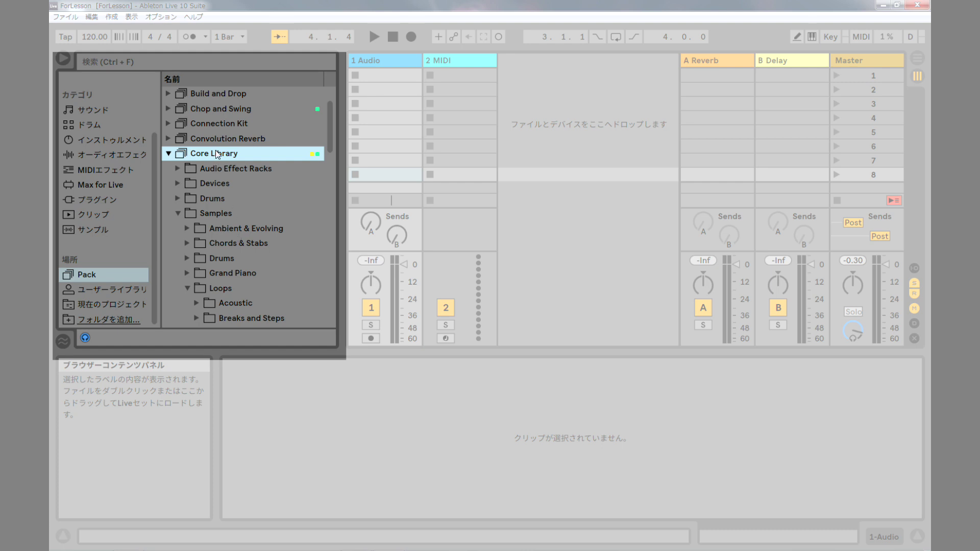
{"action": "left_click", "coordinate": [169, 154]}
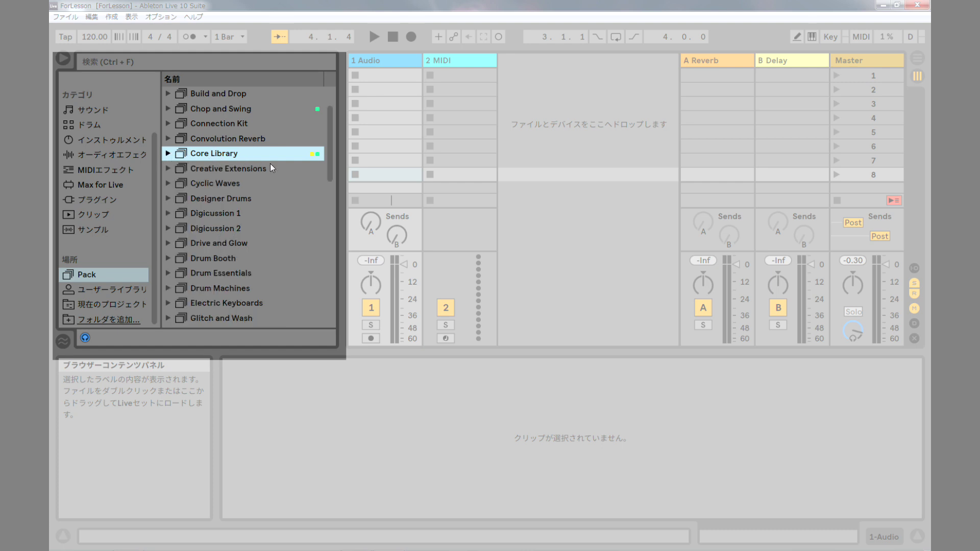
{"action": "scroll", "coordinate": [271, 166], "scroll_direction": "up", "scroll_amount": 3}
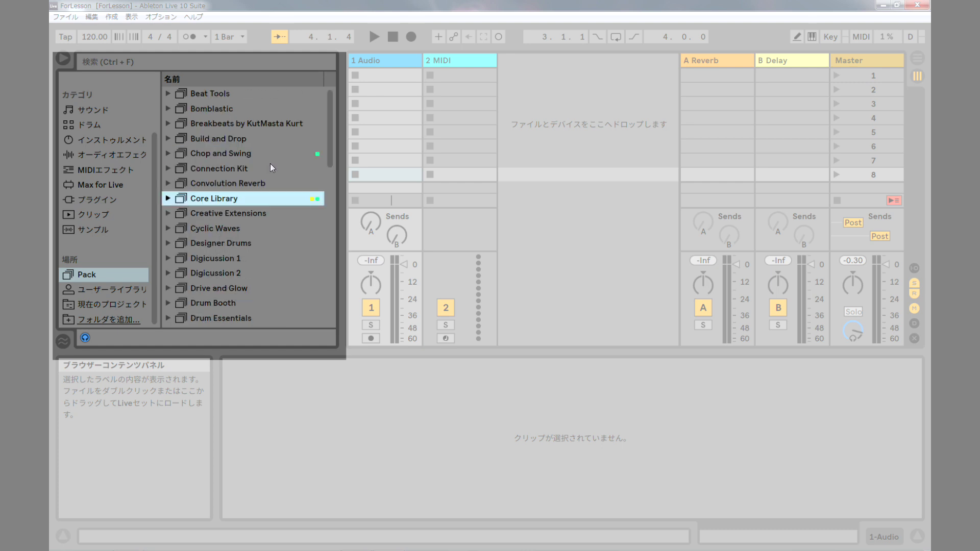
{"action": "left_click", "coordinate": [169, 197]}
{"action": "left_click", "coordinate": [169, 197]}
{"action": "left_click", "coordinate": [168, 197]}
{"action": "scroll", "coordinate": [168, 197], "scroll_direction": "down", "scroll_amount": 3}
{"action": "left_click", "coordinate": [177, 183]}
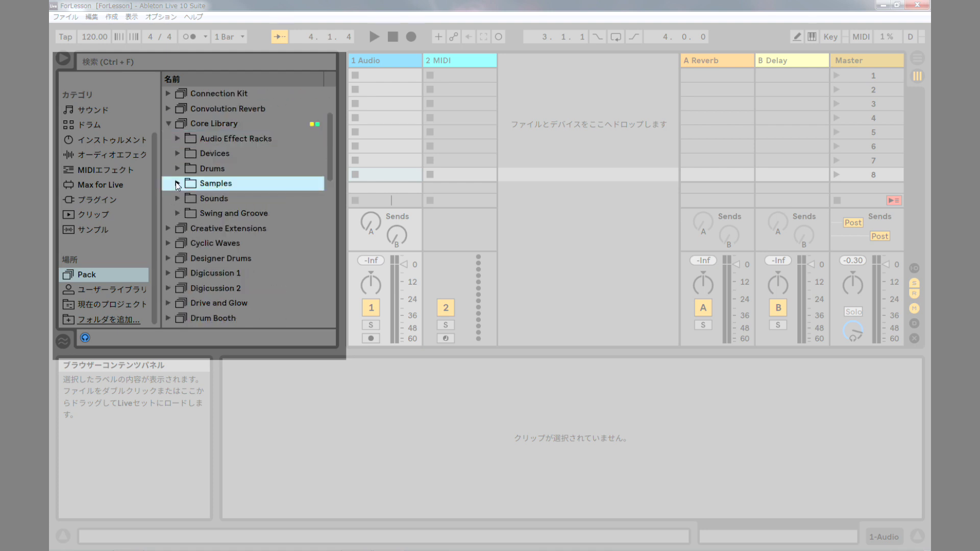
Look inside Core Library's Audio Effect Racks, Devices, Drums and Samples folders, collapsing each one again after viewing.
{"action": "left_click", "coordinate": [177, 139]}
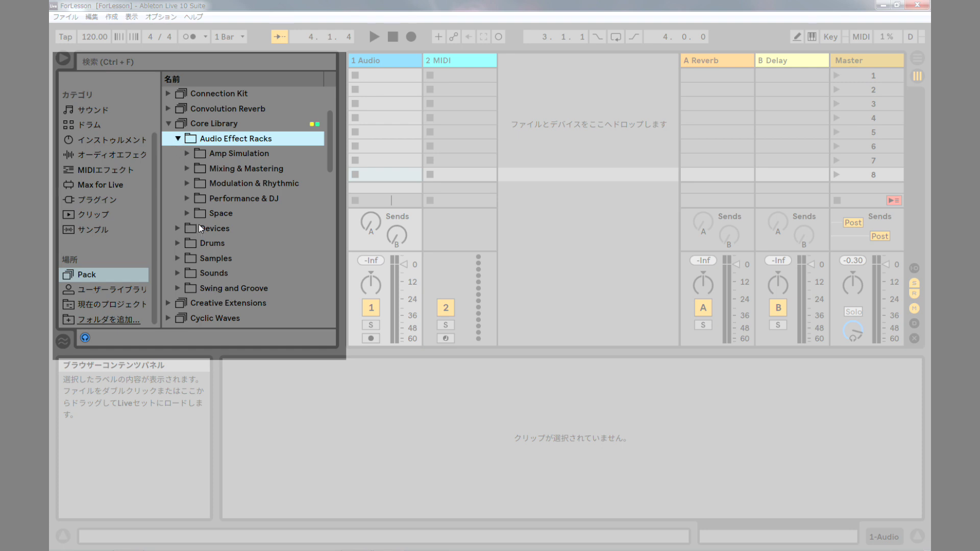
{"action": "left_click", "coordinate": [178, 139]}
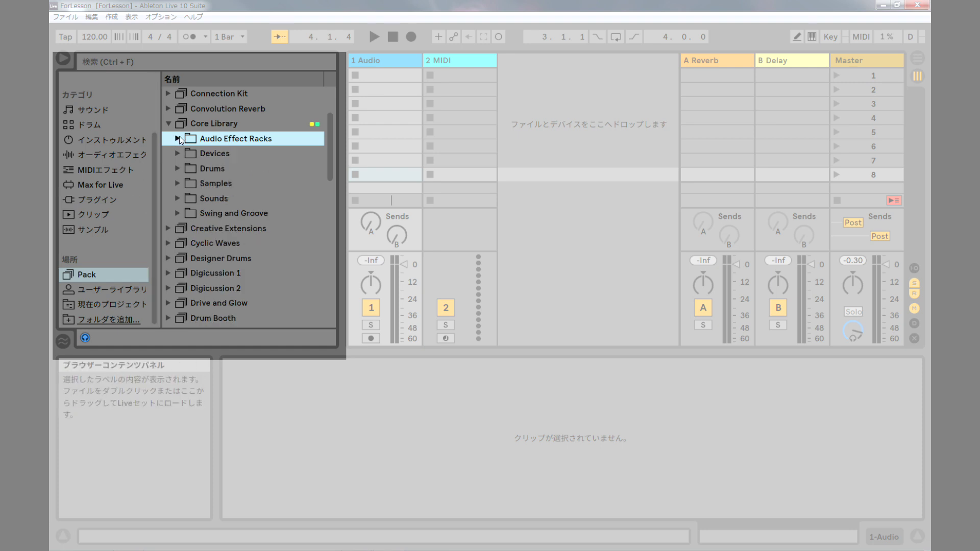
{"action": "left_click", "coordinate": [178, 153]}
{"action": "left_click", "coordinate": [177, 154]}
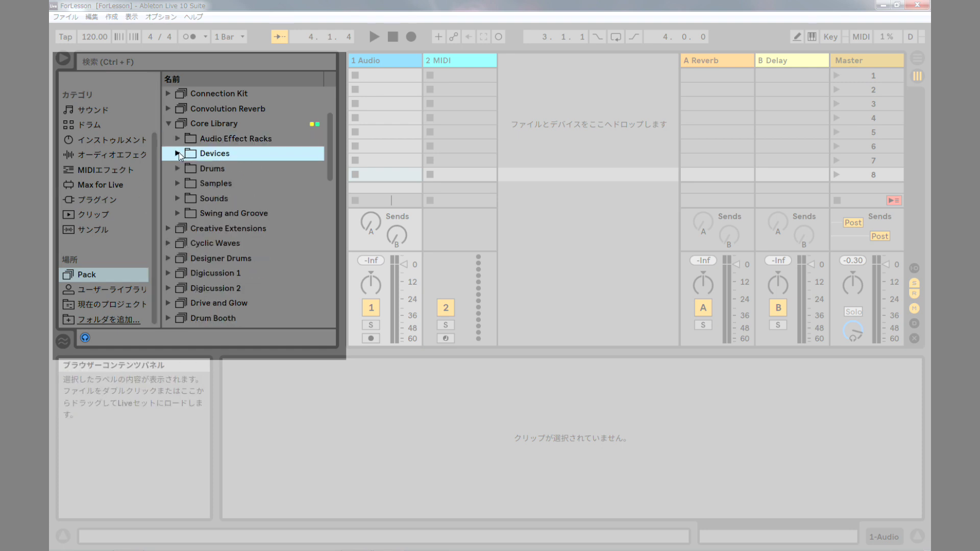
{"action": "left_click", "coordinate": [178, 169]}
{"action": "left_click", "coordinate": [178, 168]}
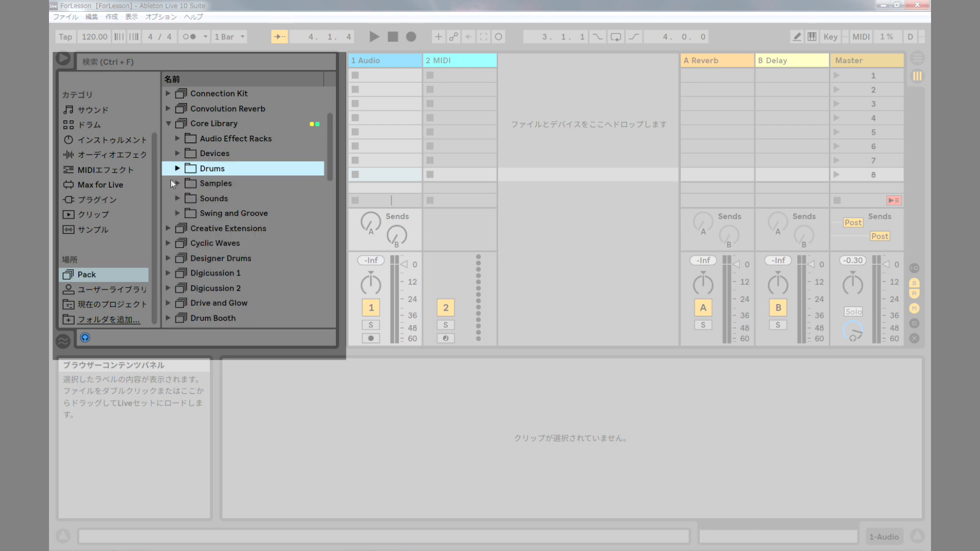
{"action": "left_click", "coordinate": [176, 182]}
{"action": "left_click", "coordinate": [176, 183]}
{"action": "left_click", "coordinate": [177, 169]}
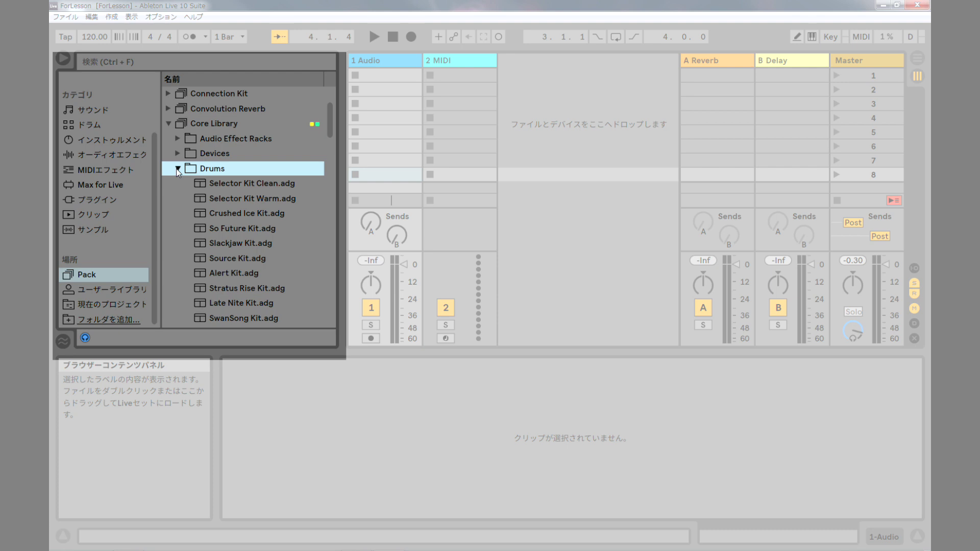
{"action": "left_click", "coordinate": [176, 168]}
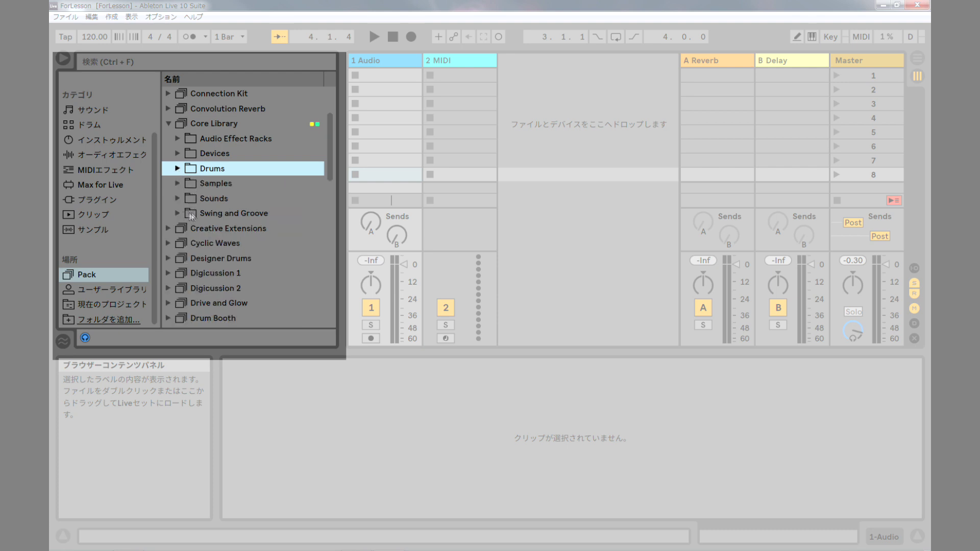
Expand Core Library's Samples folder and list the loops in Loops > Electronic.
{"action": "left_click", "coordinate": [176, 182]}
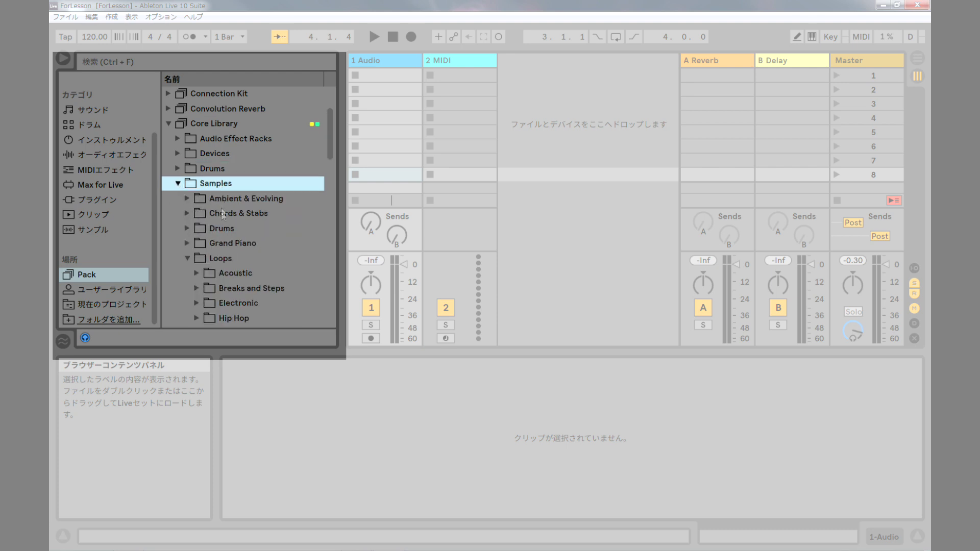
{"action": "scroll", "coordinate": [186, 198], "scroll_direction": "down", "scroll_amount": 1}
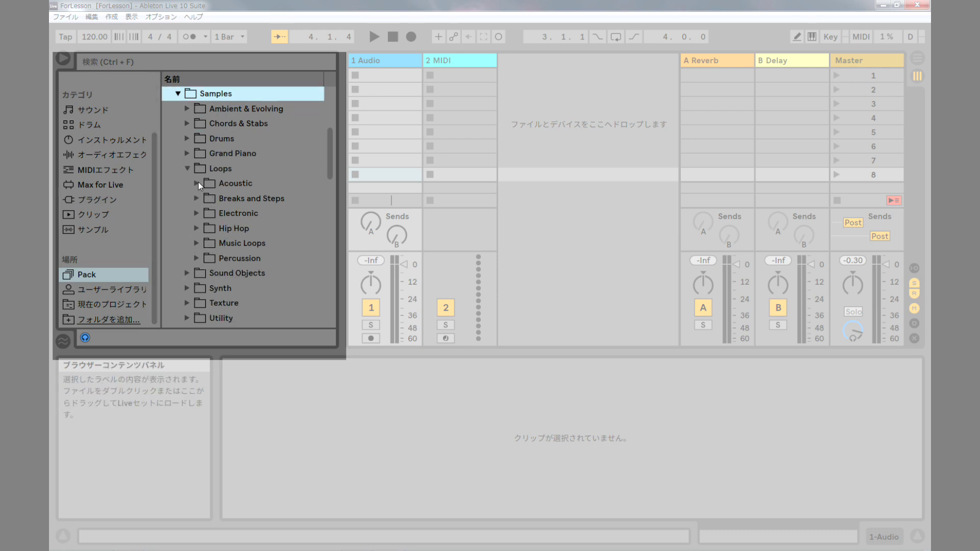
{"action": "left_click", "coordinate": [197, 213]}
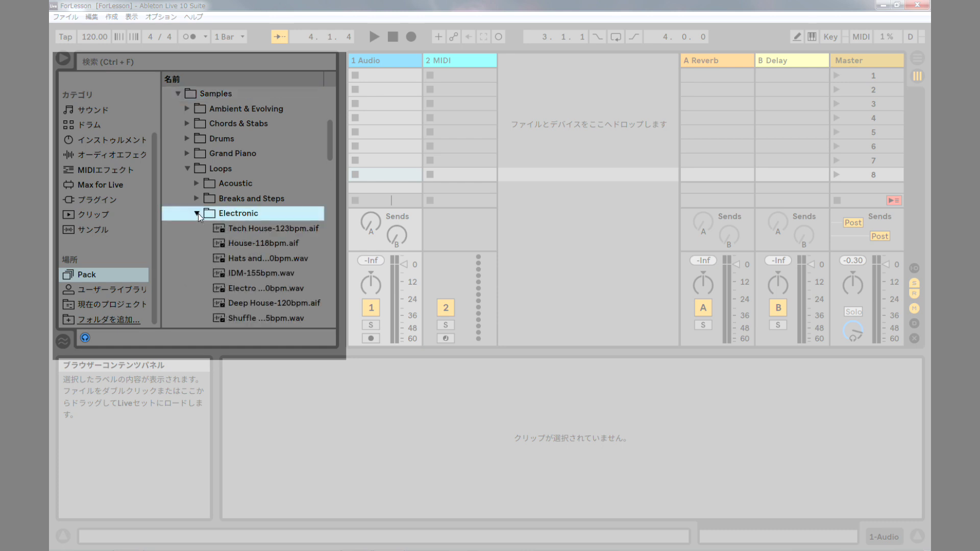
{"action": "scroll", "coordinate": [198, 216], "scroll_direction": "down", "scroll_amount": 3}
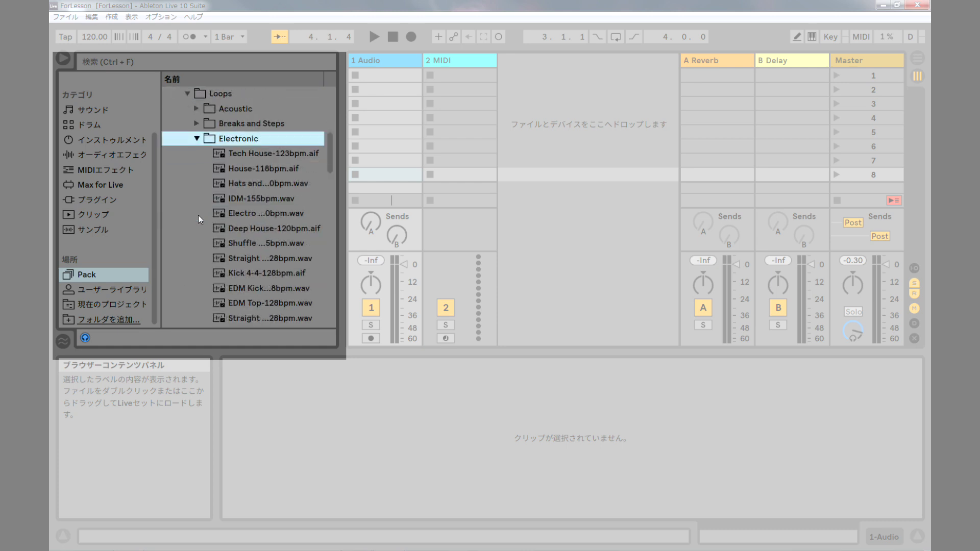
Preview several Electronic loops, including IDM-155bpm.wav, the EDM Kick loop, Tech House-123bpm.aif and the Electro loop, and stop the playback.
{"action": "left_click", "coordinate": [247, 198]}
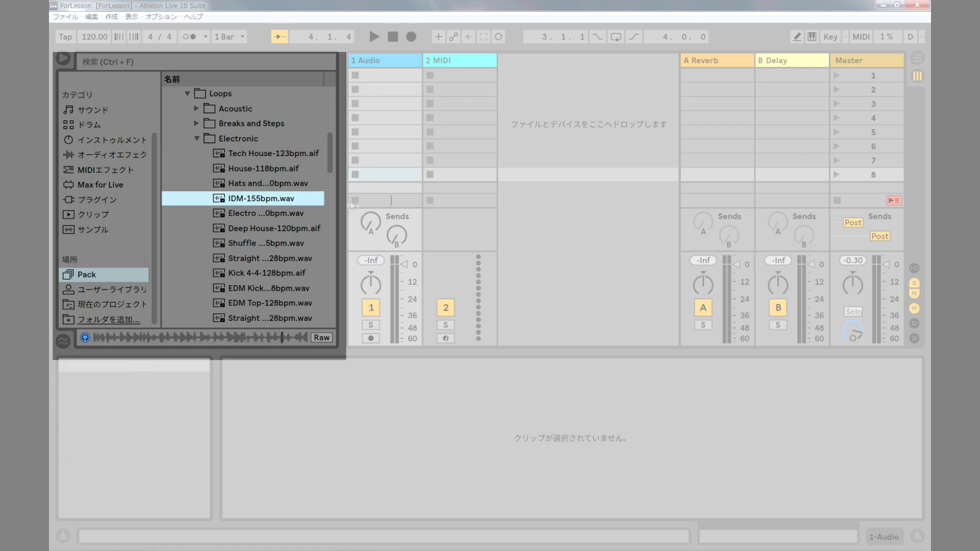
{"action": "left_click", "coordinate": [188, 282]}
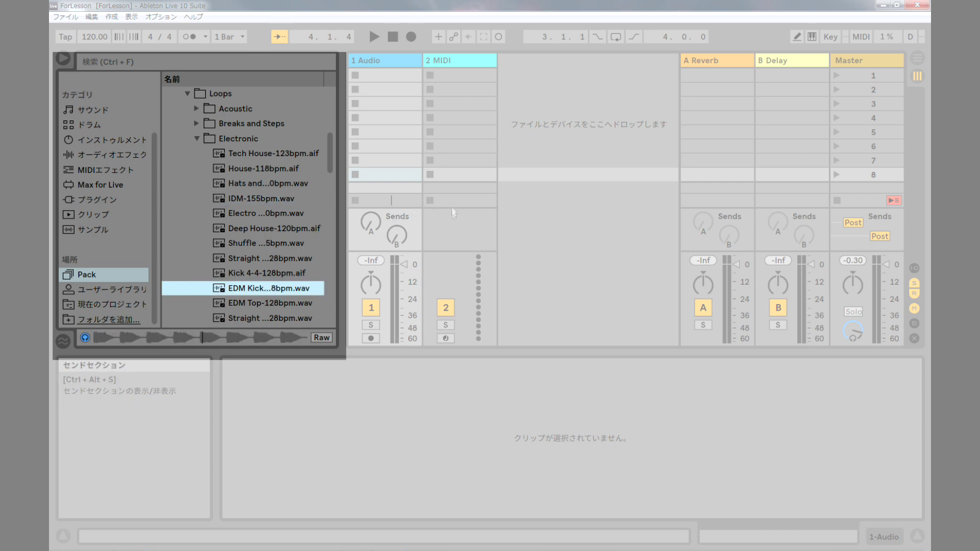
{"action": "left_click", "coordinate": [454, 224]}
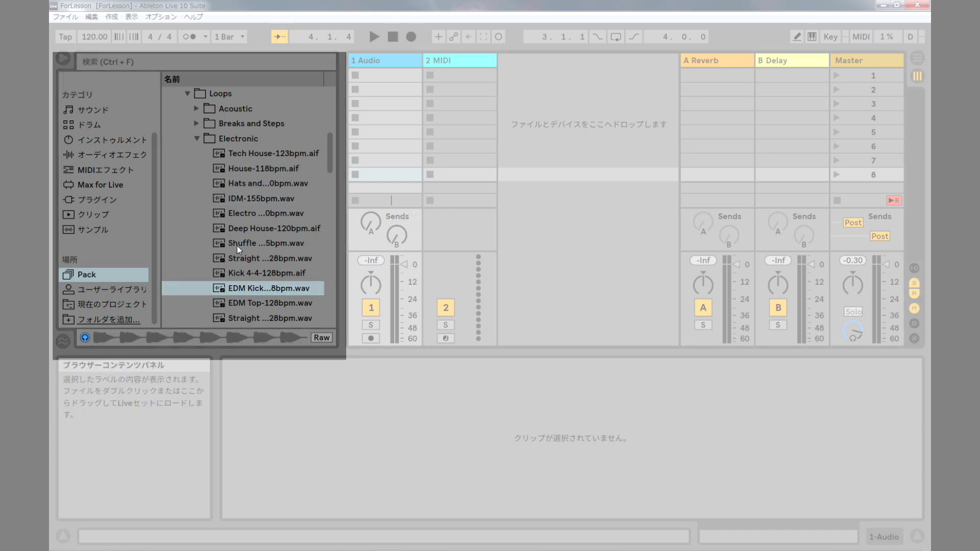
{"action": "left_click", "coordinate": [243, 180]}
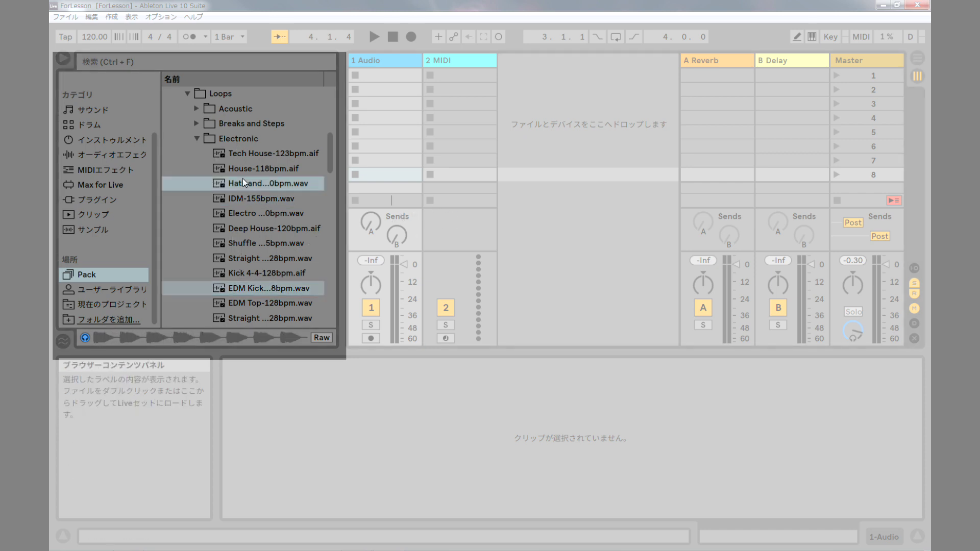
{"action": "left_click", "coordinate": [228, 140]}
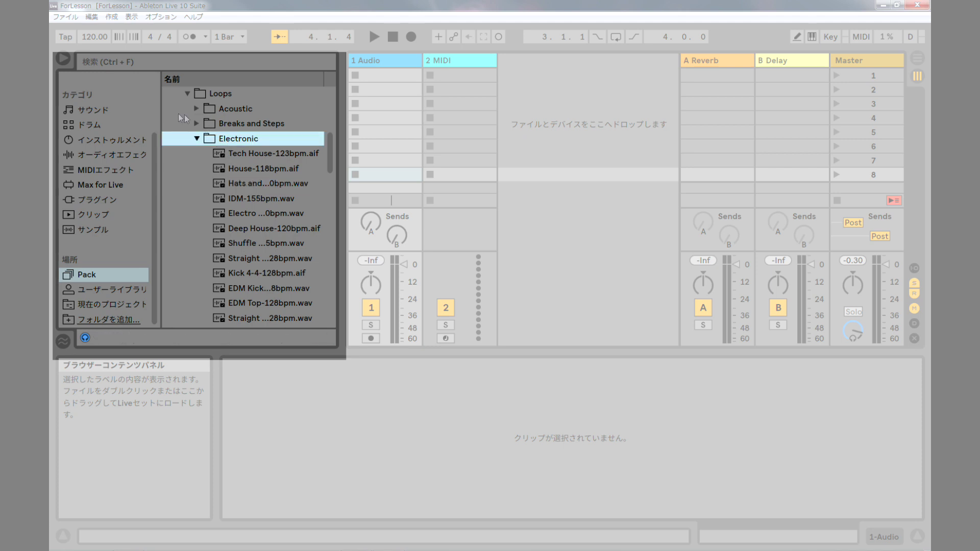
{"action": "left_click", "coordinate": [271, 156]}
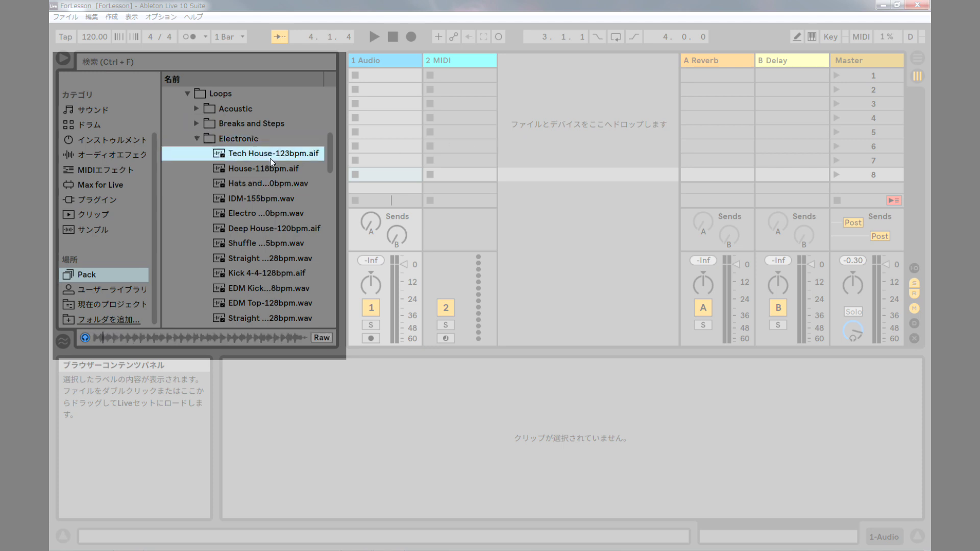
{"action": "left_click", "coordinate": [268, 214]}
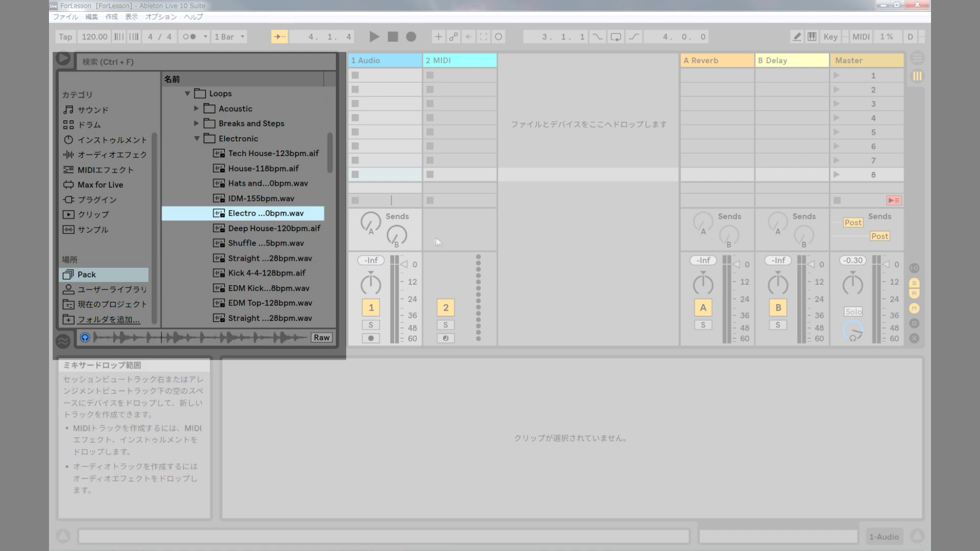
{"action": "left_click", "coordinate": [453, 228]}
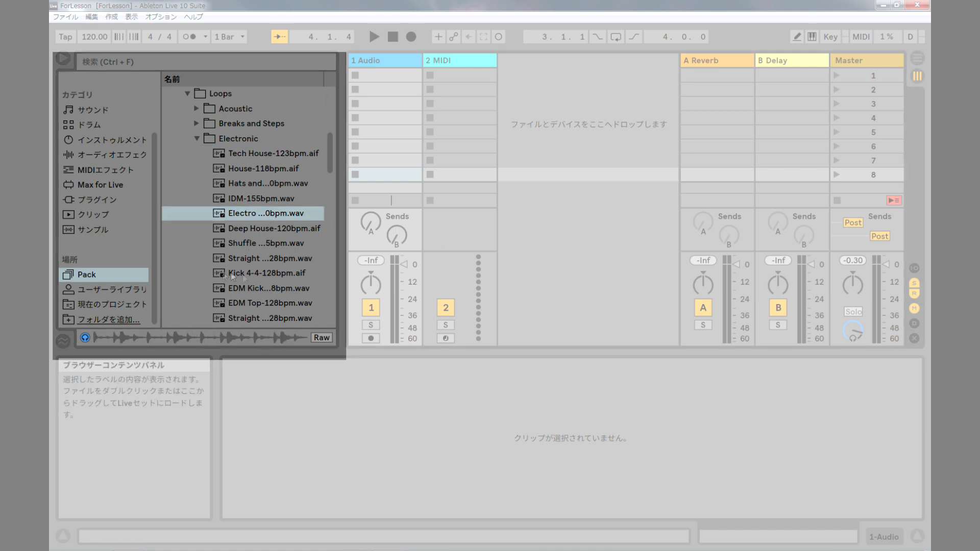
Switch the browser's sample preview off and back on.
{"action": "left_click", "coordinate": [86, 337]}
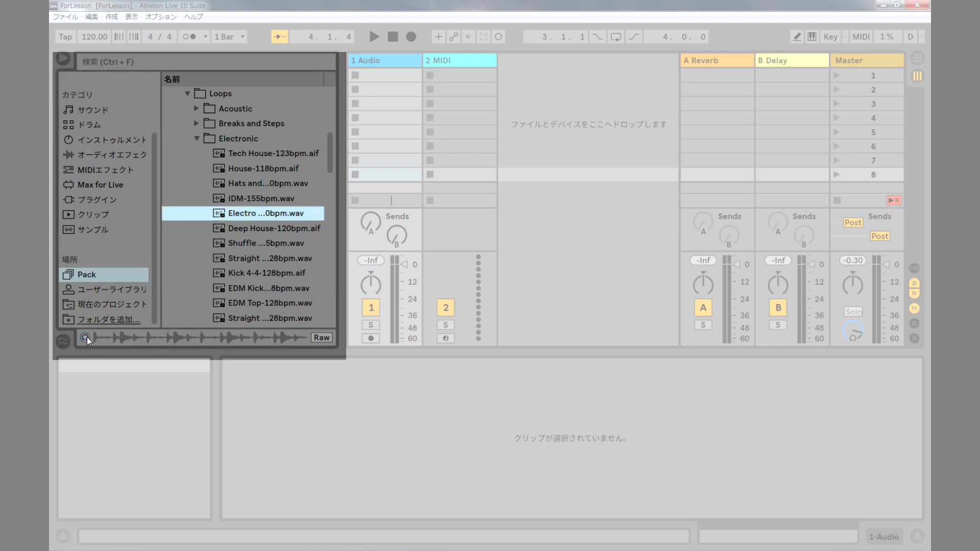
{"action": "left_click", "coordinate": [86, 336]}
{"action": "left_click", "coordinate": [85, 337]}
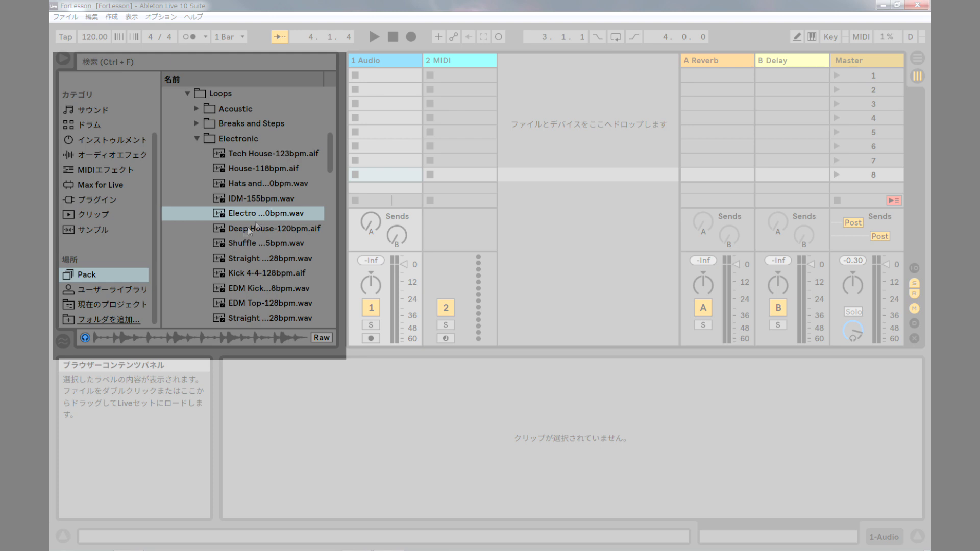
Preview Kick 4-4-128bpm.aif, the EDM Kick loop and EDM Top-128bpm.wav, and stop the playback.
{"action": "scroll", "coordinate": [247, 227], "scroll_direction": "down", "scroll_amount": 2}
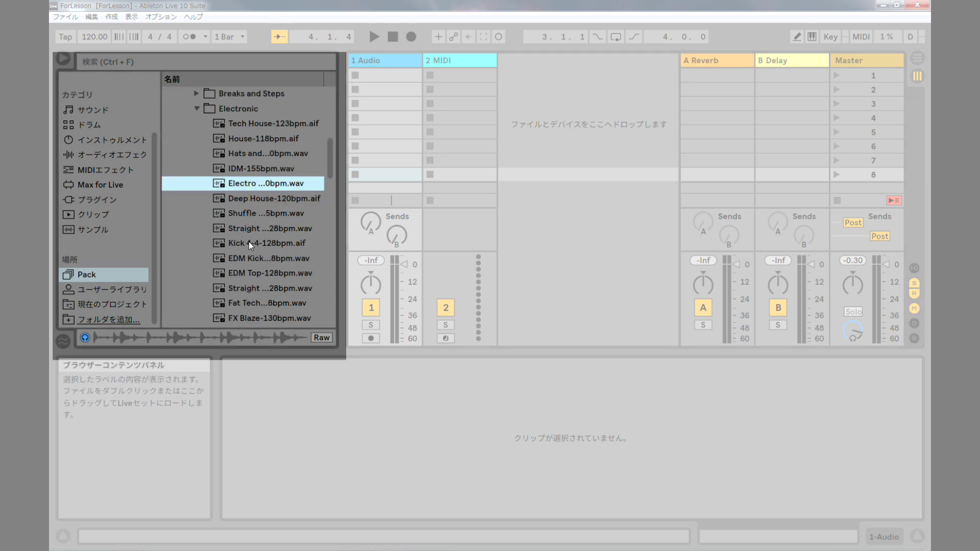
{"action": "left_click", "coordinate": [249, 242]}
{"action": "left_click", "coordinate": [246, 259]}
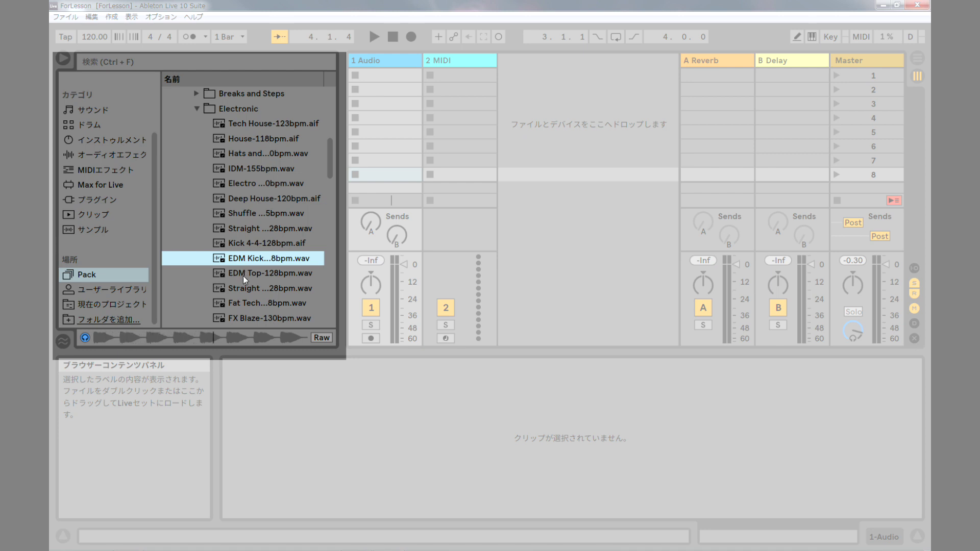
{"action": "left_click", "coordinate": [243, 276]}
{"action": "left_click", "coordinate": [248, 262]}
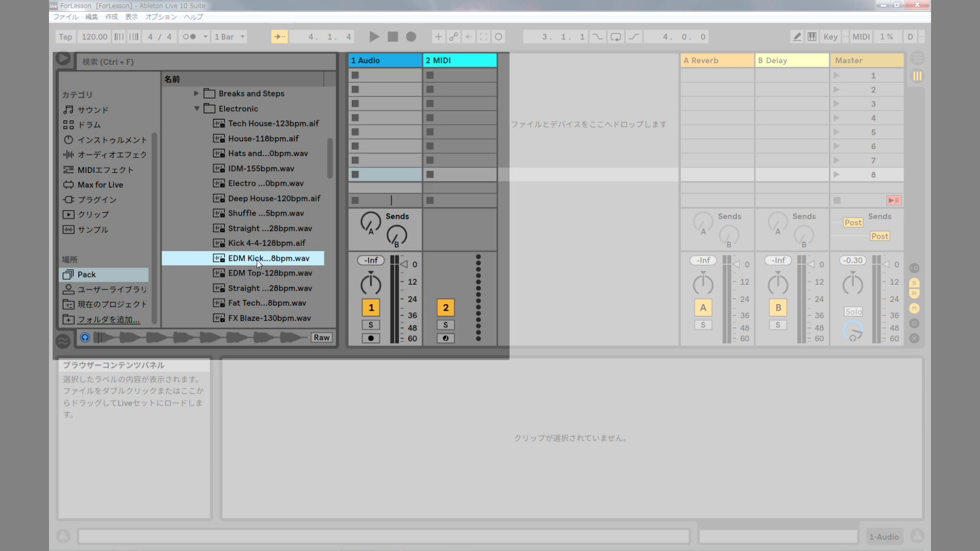
{"action": "left_click", "coordinate": [455, 232]}
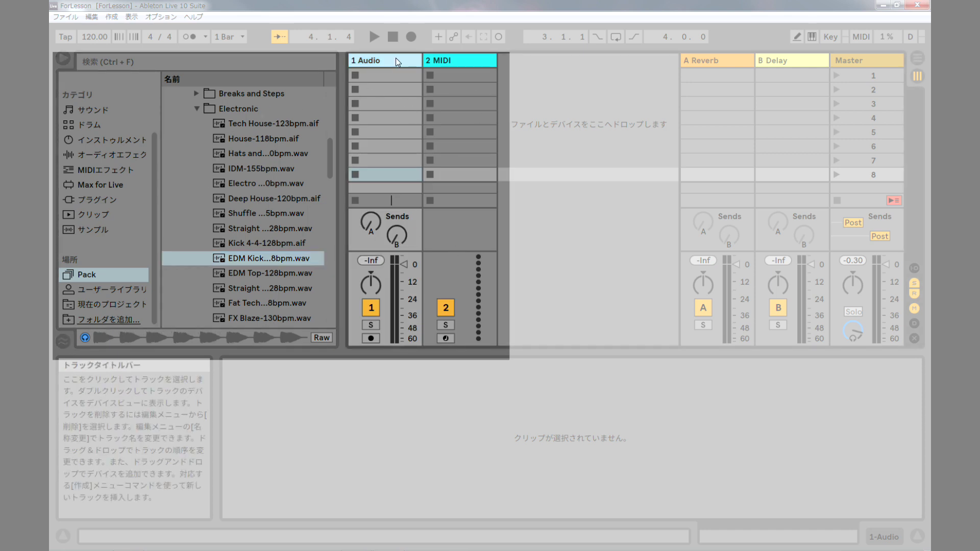
Select the 1 Audio and 2 MIDI tracks alternately to compare them, ending with 2 MIDI selected.
{"action": "left_click", "coordinate": [455, 60]}
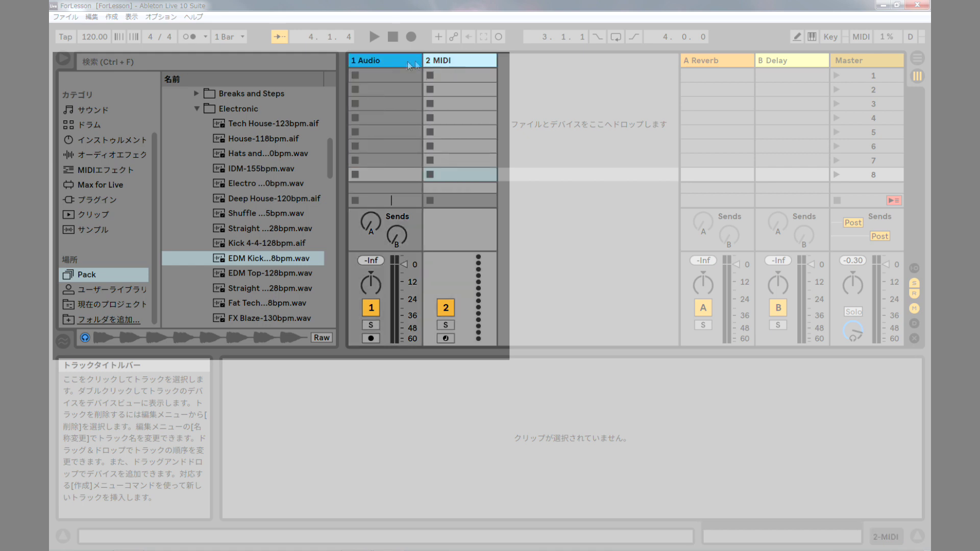
{"action": "left_click", "coordinate": [389, 63]}
{"action": "left_click", "coordinate": [467, 59]}
{"action": "left_click", "coordinate": [382, 61]}
{"action": "left_click", "coordinate": [455, 61]}
{"action": "left_click", "coordinate": [391, 58]}
{"action": "left_click", "coordinate": [457, 60]}
{"action": "left_click", "coordinate": [390, 59]}
{"action": "left_click", "coordinate": [458, 58]}
{"action": "left_click", "coordinate": [523, 69]}
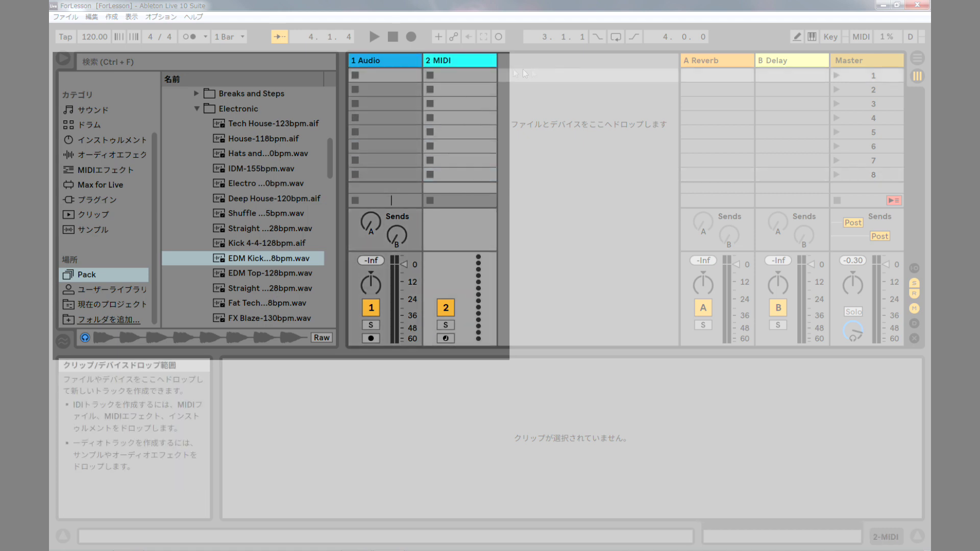
{"action": "left_click", "coordinate": [403, 63]}
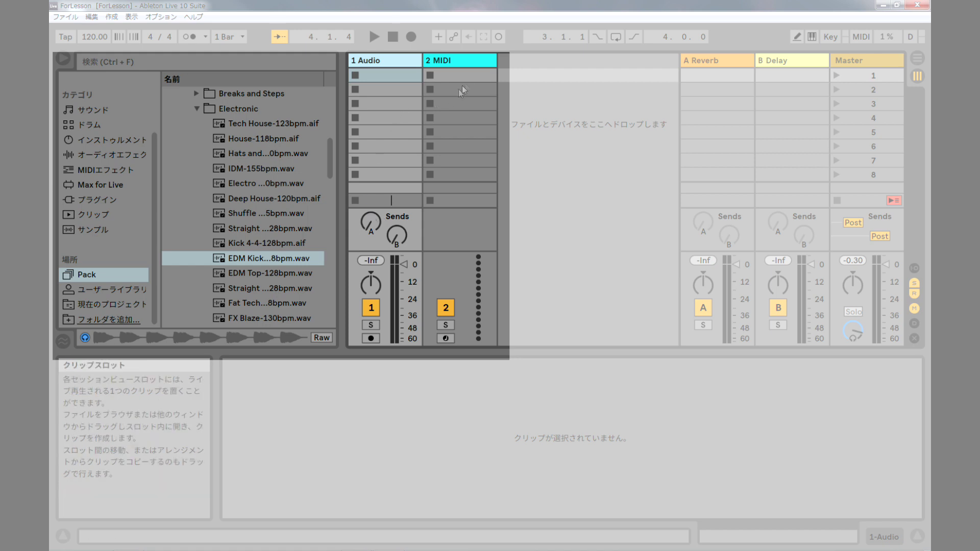
{"action": "left_click", "coordinate": [464, 58]}
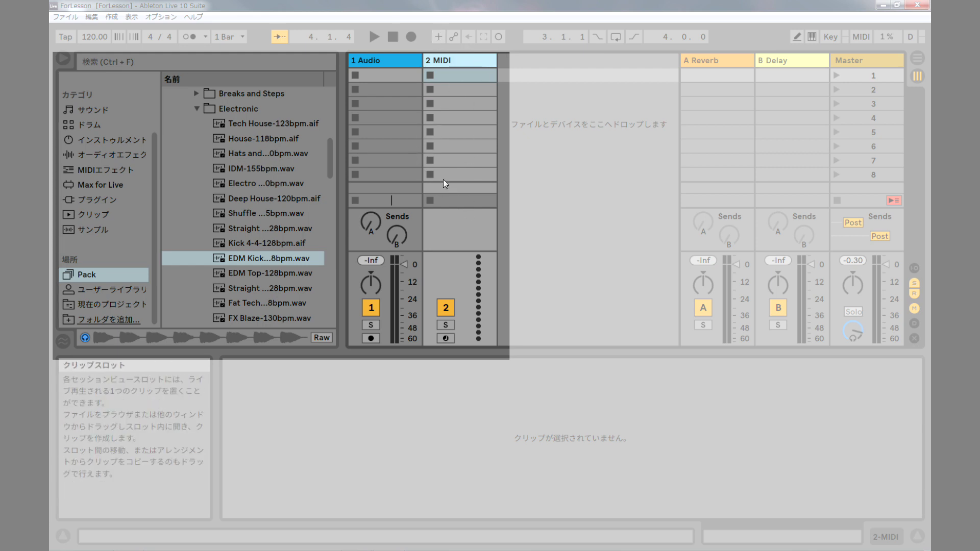
{"action": "scroll", "coordinate": [240, 159], "scroll_direction": "up", "scroll_amount": 6}
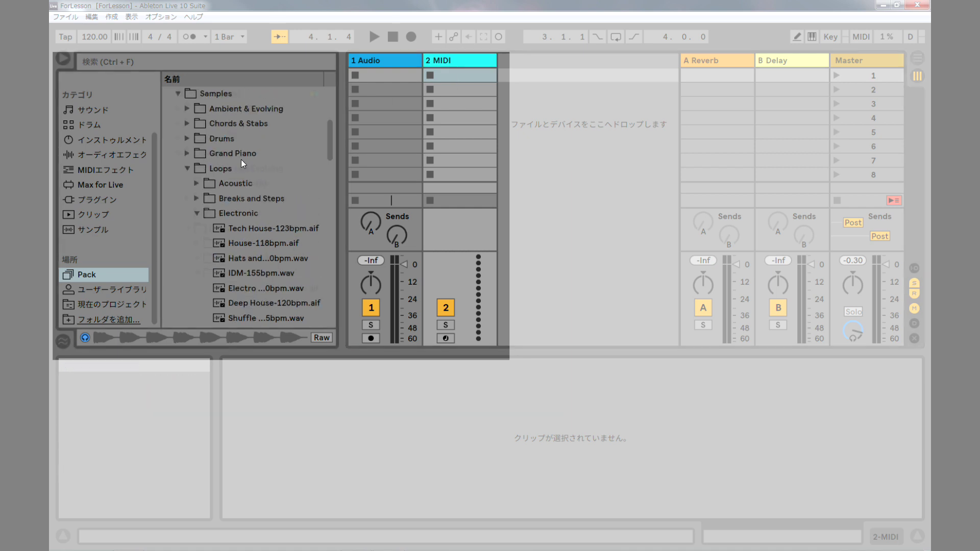
Collapse the Core Library pack and select the 1 Audio and 2 MIDI tracks in turn, ending with 2 MIDI.
{"action": "scroll", "coordinate": [241, 159], "scroll_direction": "up", "scroll_amount": 1}
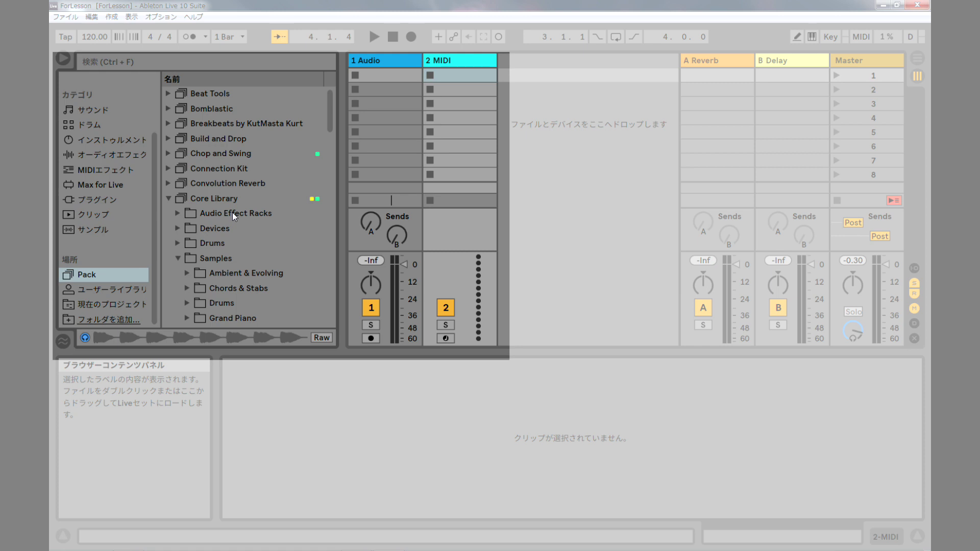
{"action": "left_click", "coordinate": [167, 198]}
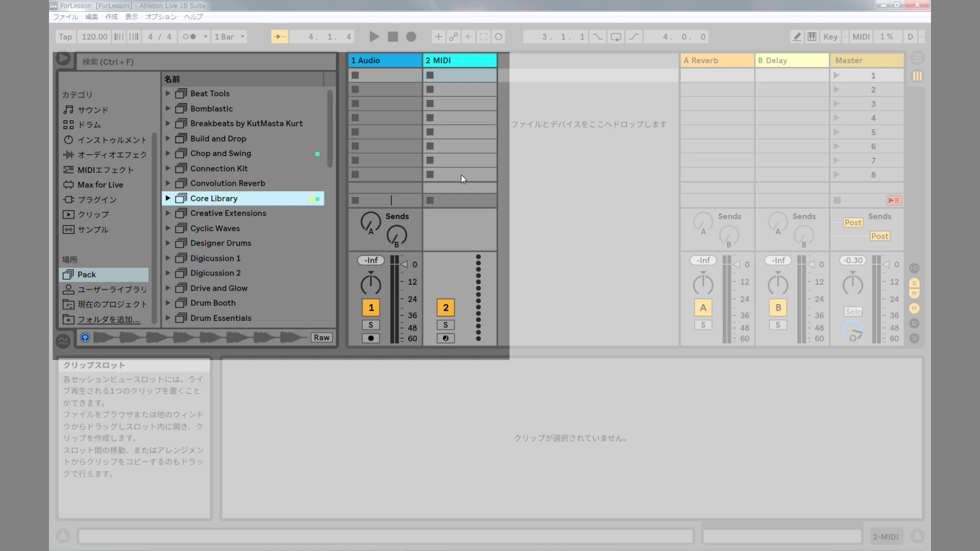
{"action": "left_click", "coordinate": [461, 61]}
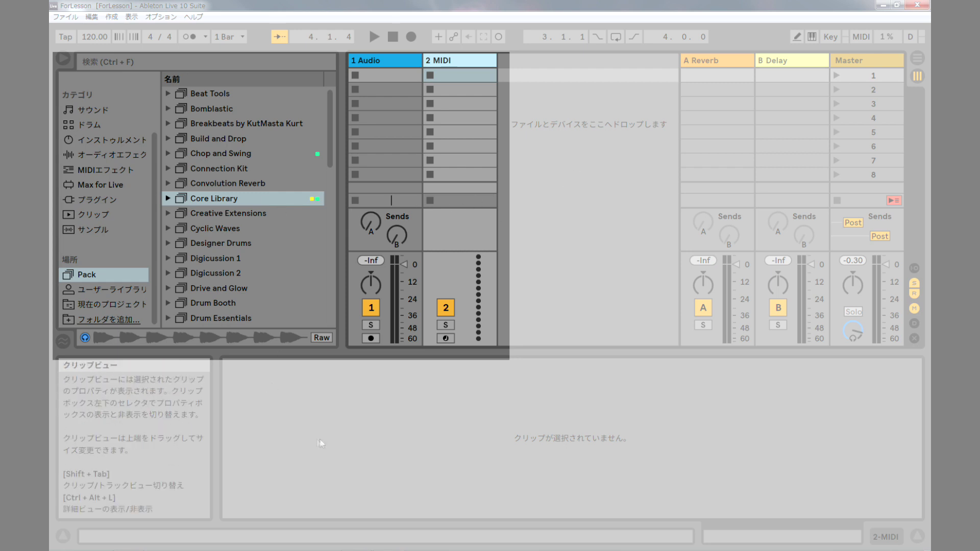
{"action": "left_click", "coordinate": [456, 61]}
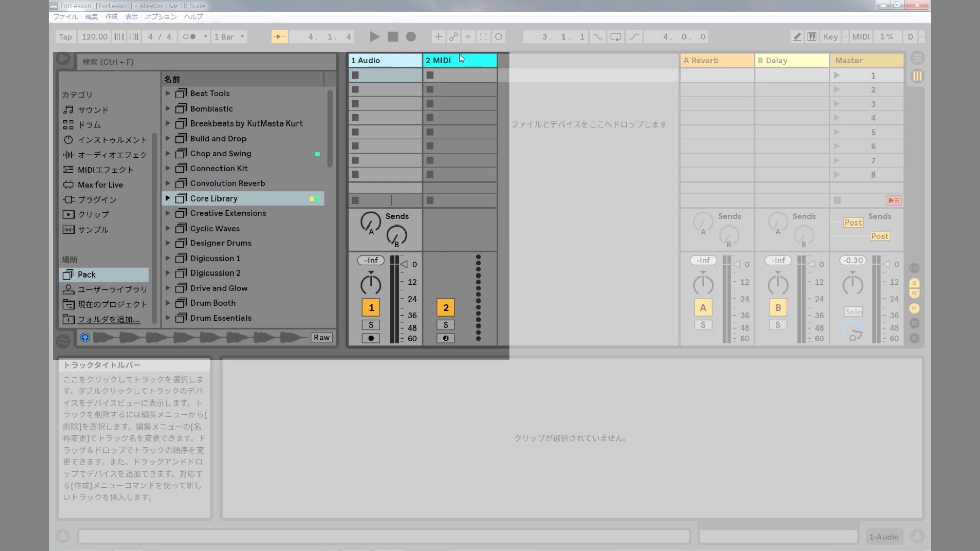
{"action": "left_click", "coordinate": [459, 57]}
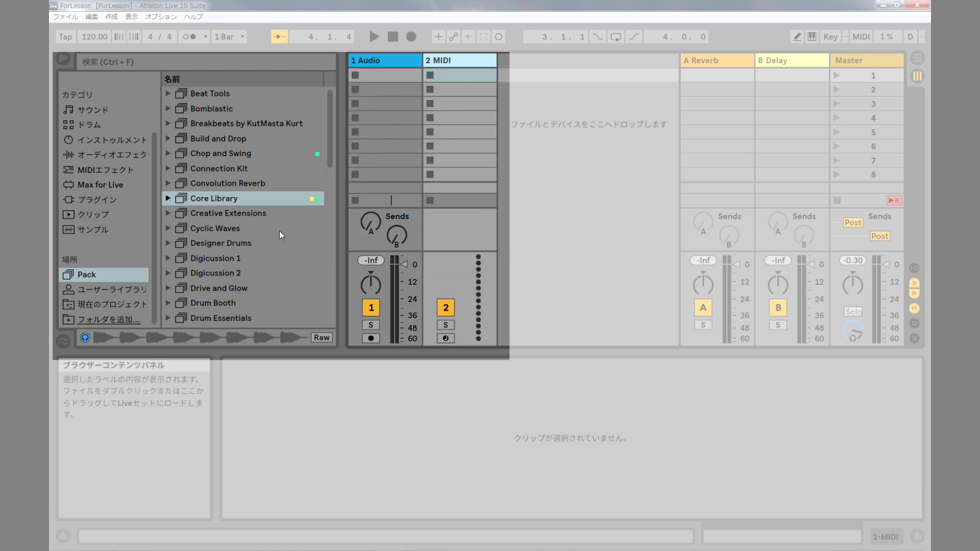
Expand the Core Library pack, preview the EDM Kick and Ride loop in the Electronic folder, and widen the browser to show full file names.
{"action": "scroll", "coordinate": [280, 233], "scroll_direction": "down", "scroll_amount": 1}
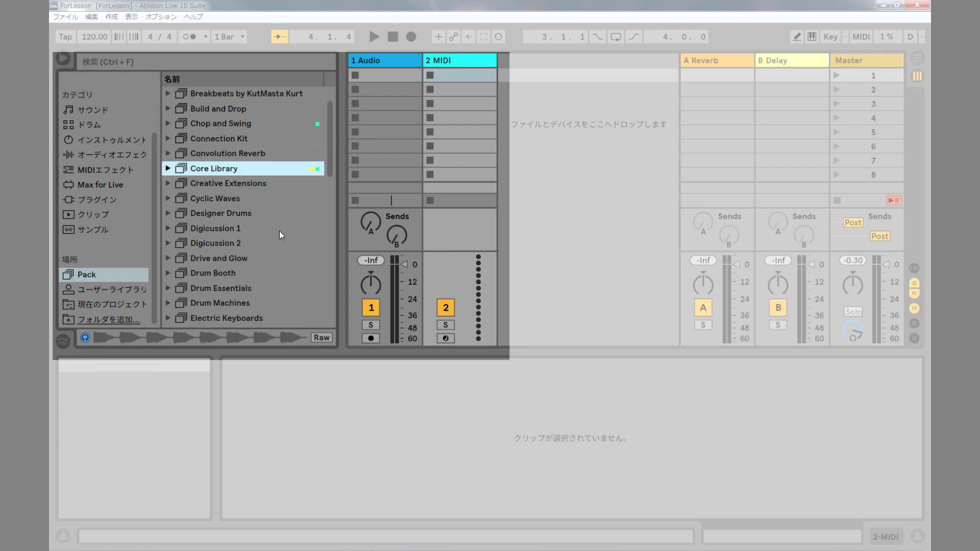
{"action": "left_click", "coordinate": [168, 169]}
{"action": "scroll", "coordinate": [282, 226], "scroll_direction": "down", "scroll_amount": 8}
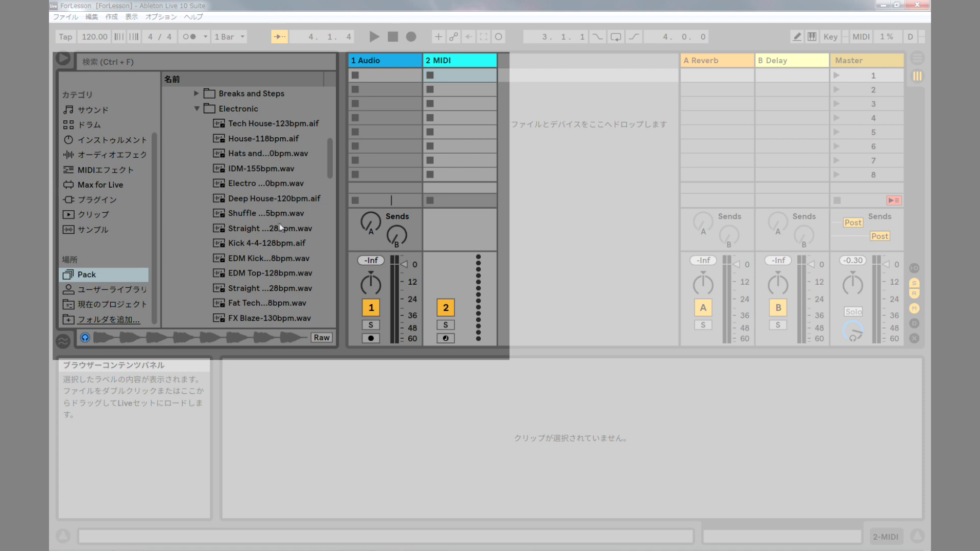
{"action": "left_click", "coordinate": [267, 261]}
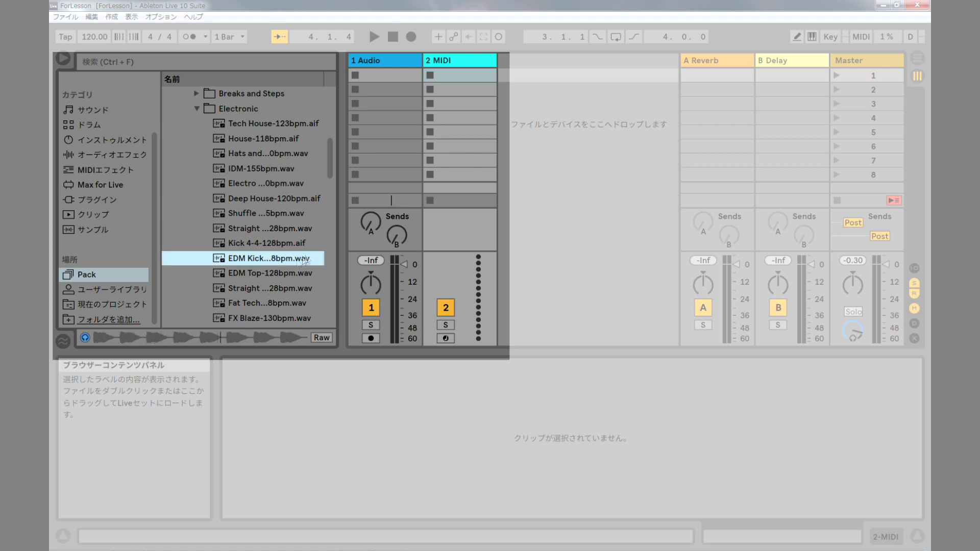
{"action": "left_click_drag", "start_coordinate": [341, 251], "coordinate": [424, 252]}
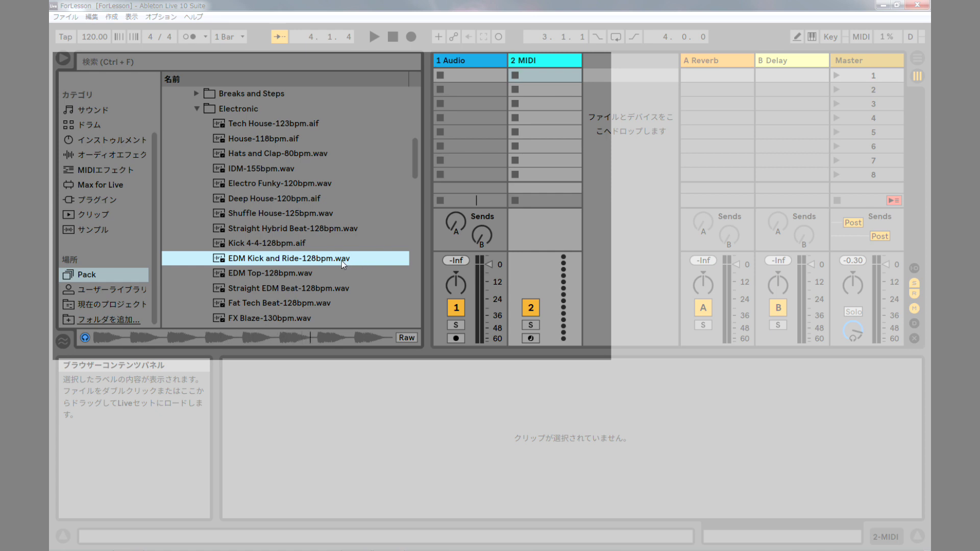
Preview Kick 4-4-128bpm.aif and EDM Kick and Ride-128bpm.wav alternately to compare them.
{"action": "left_click", "coordinate": [303, 244]}
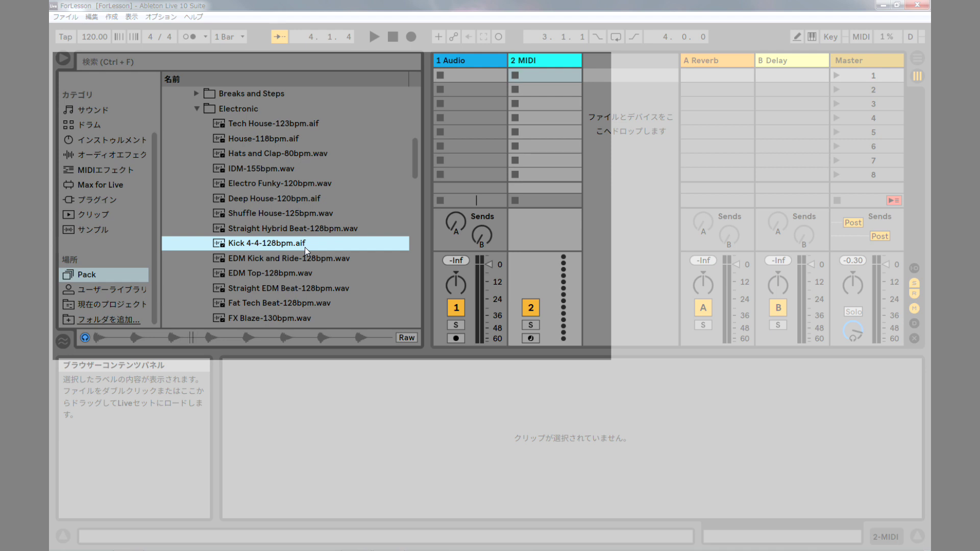
{"action": "left_click", "coordinate": [330, 260]}
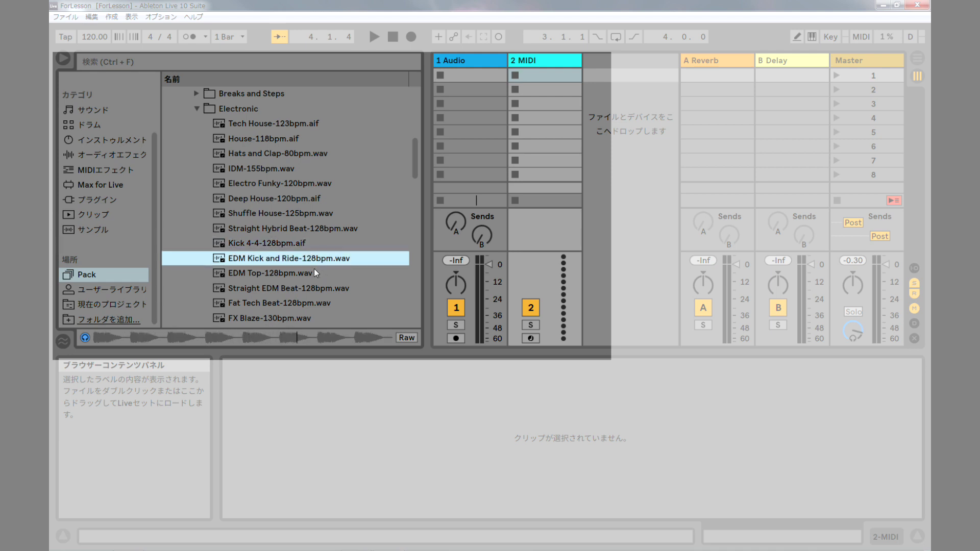
{"action": "left_click", "coordinate": [282, 244]}
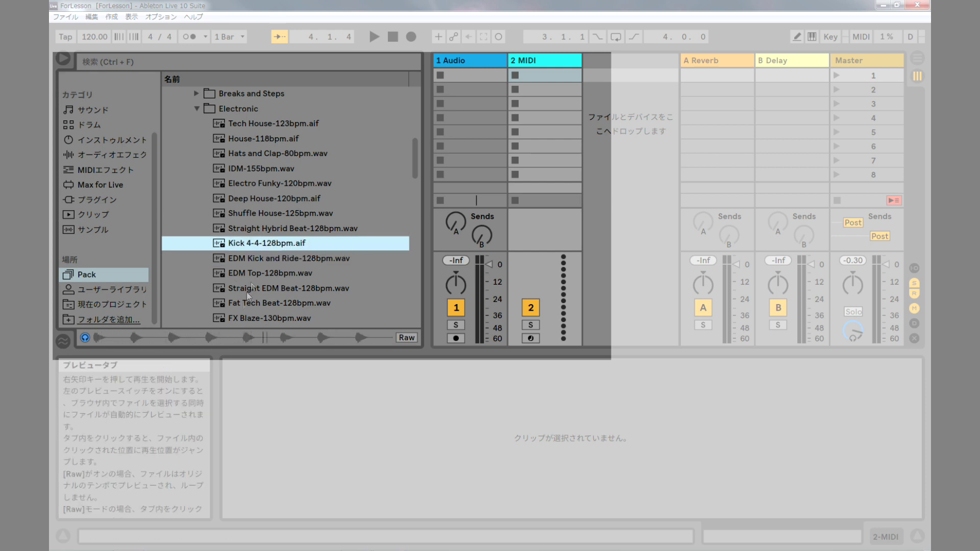
Place EDM Kick and Ride-128bpm.wav in the first clip slot of the 1 Audio track and narrow the browser.
{"action": "left_click", "coordinate": [272, 259]}
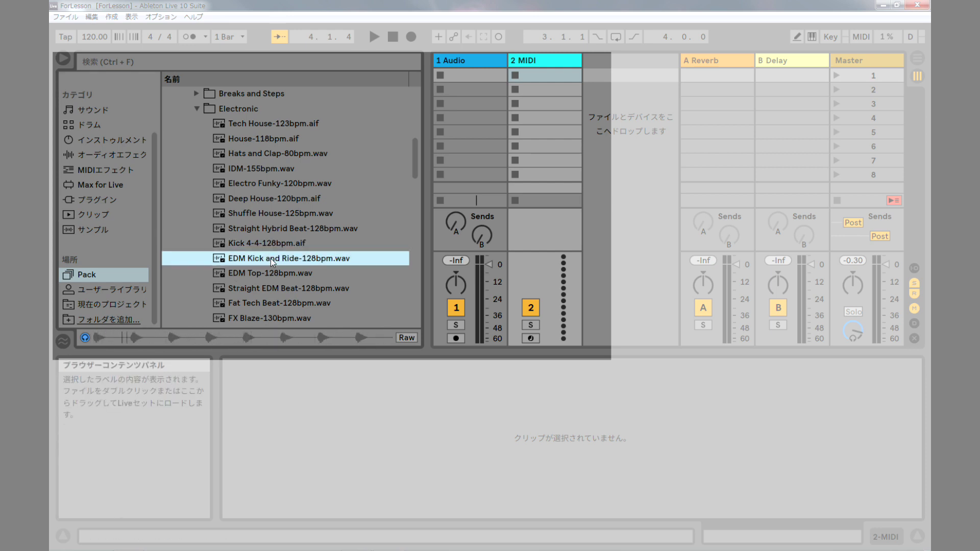
{"action": "left_click_drag", "start_coordinate": [272, 259], "coordinate": [466, 77]}
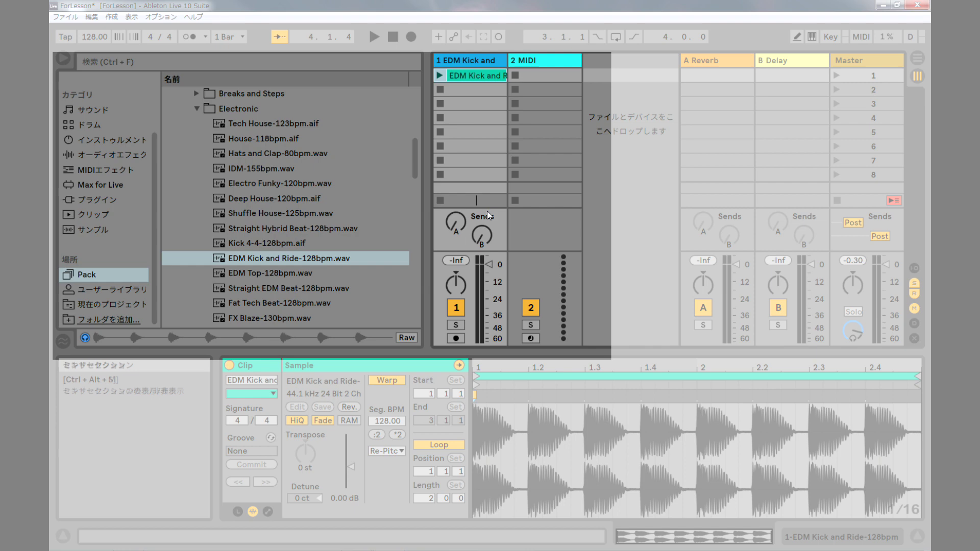
{"action": "left_click_drag", "start_coordinate": [431, 212], "coordinate": [361, 208]}
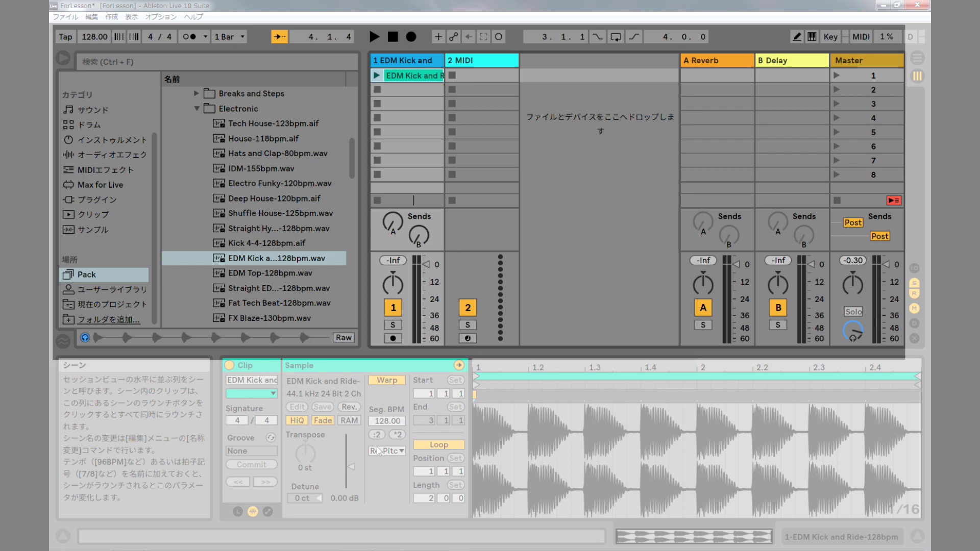
Switch to Atom, add シーン as a new line below ブラウザ, and return to Ableton Live.
{"action": "left_click", "coordinate": [356, 544]}
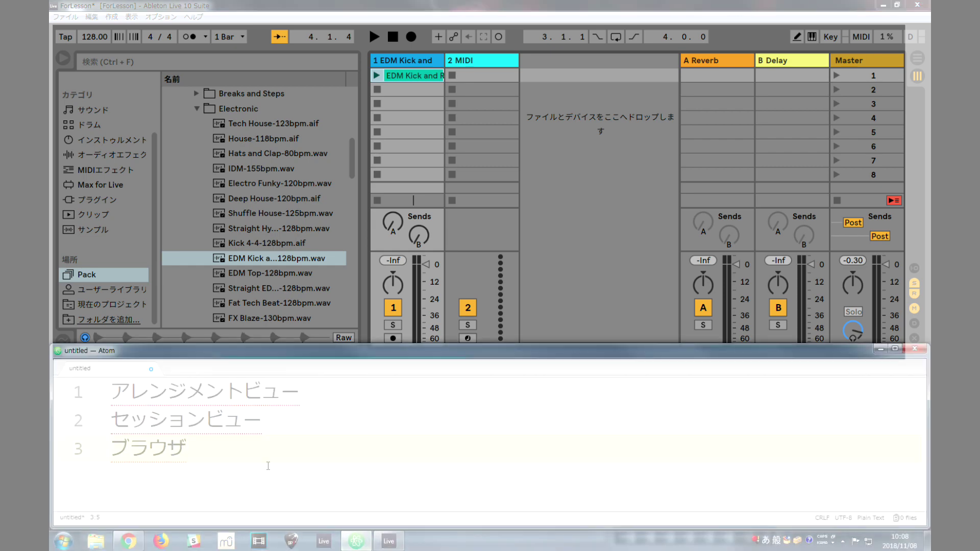
{"action": "key", "text": "Return"}
{"action": "type", "text": "シーン"}
{"action": "key", "text": "Return"}
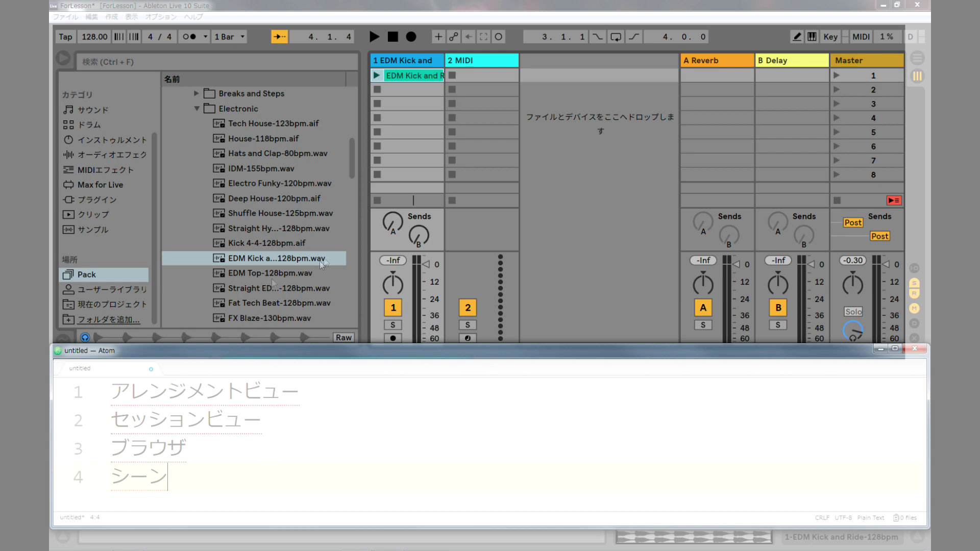
{"action": "left_click", "coordinate": [531, 5]}
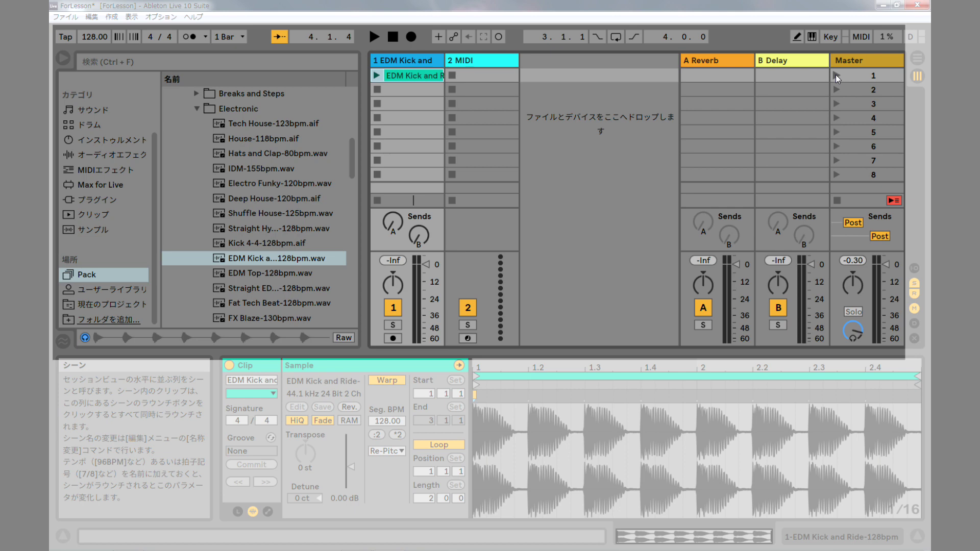
Launch the EDM Kick and Ride clip on the first track and stop it.
{"action": "left_click", "coordinate": [376, 75]}
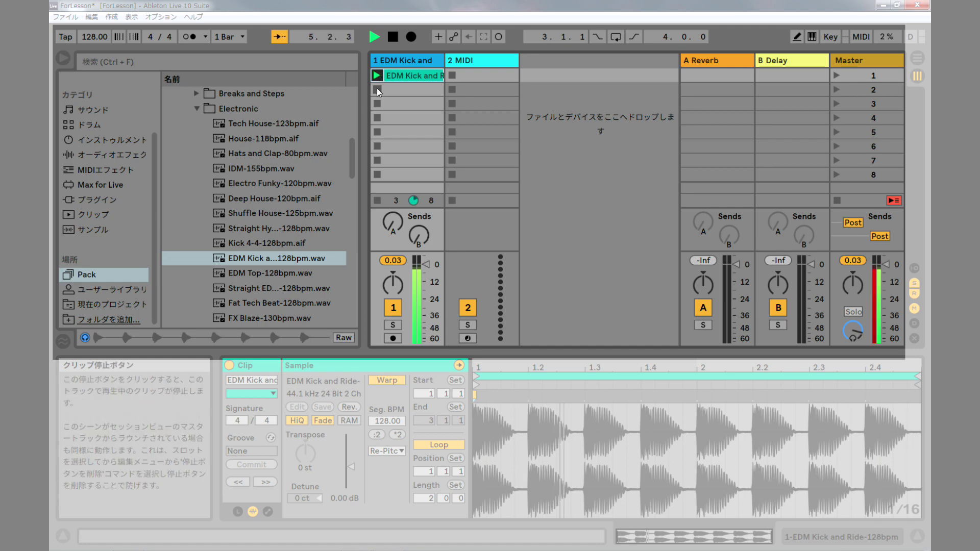
{"action": "left_click", "coordinate": [377, 200]}
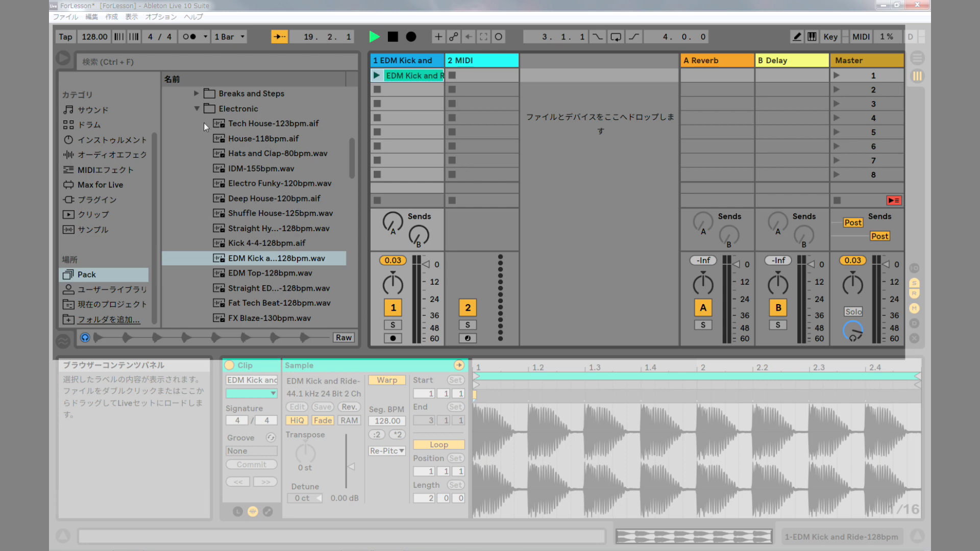
Try the project tempo at 220 BPM by launching the EDM Kick and Ride clip, and stop it.
{"action": "left_click_drag", "start_coordinate": [92, 35], "coordinate": [92, 42]}
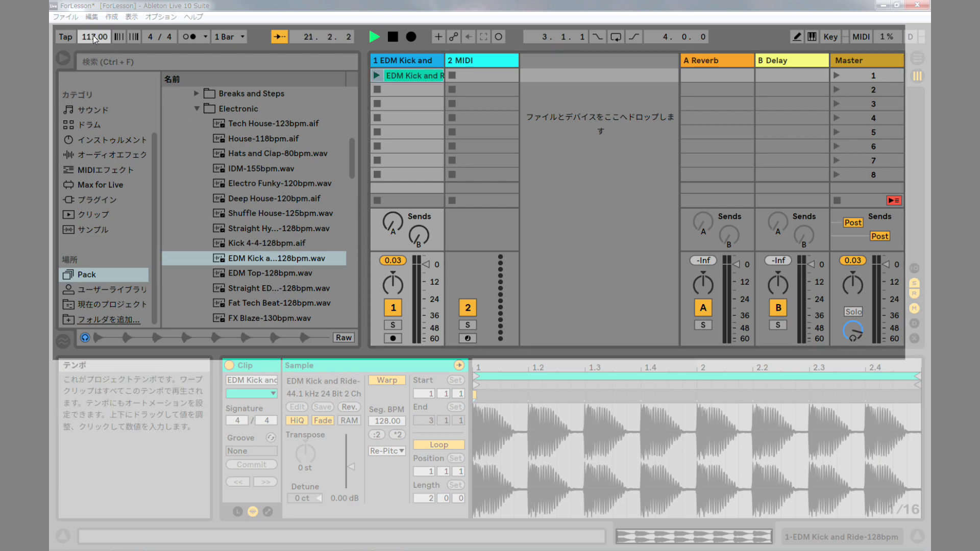
{"action": "mouse_move", "coordinate": [93, 37]}
{"action": "left_mouse_down"}
{"action": "mouse_move", "coordinate": [92, 50]}
{"action": "mouse_move", "coordinate": [94, 41]}
{"action": "left_mouse_up"}
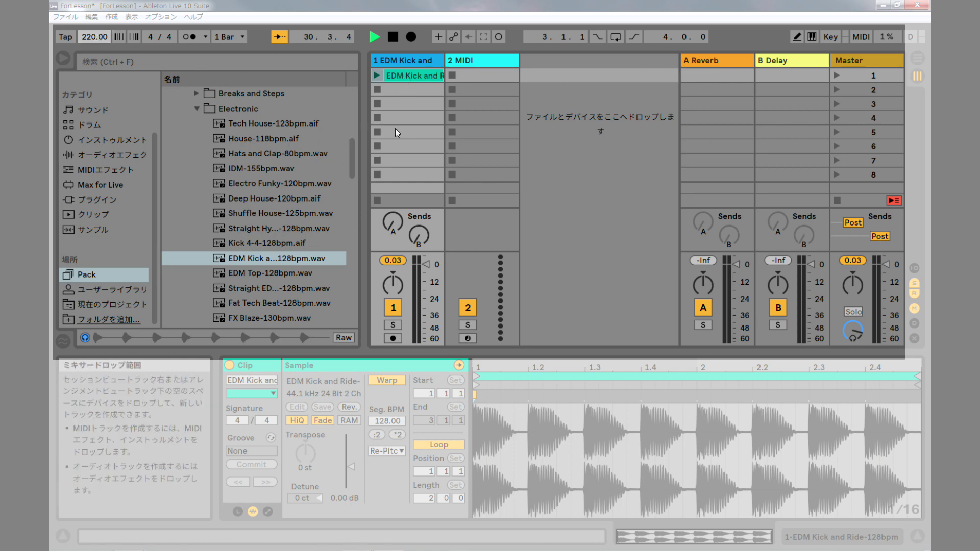
{"action": "left_click", "coordinate": [378, 77]}
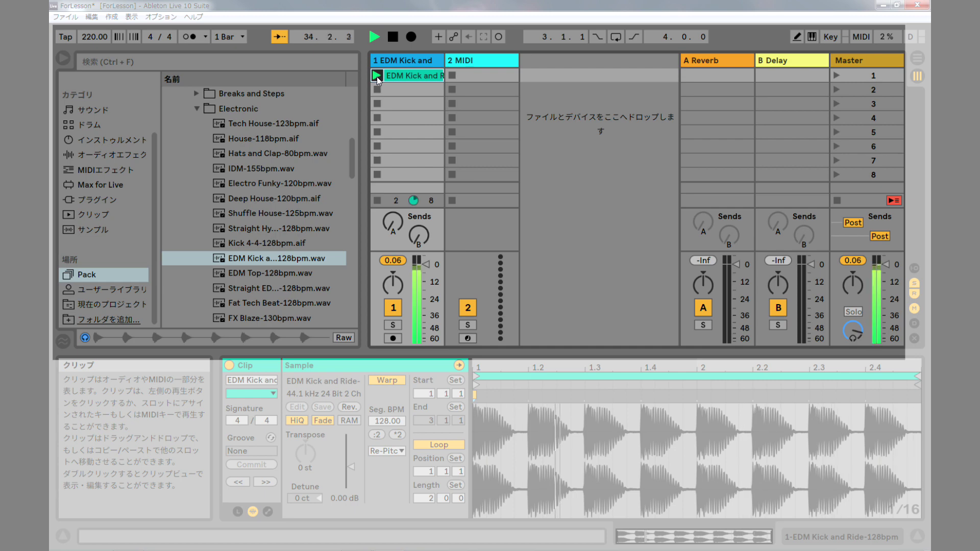
{"action": "left_click", "coordinate": [377, 201]}
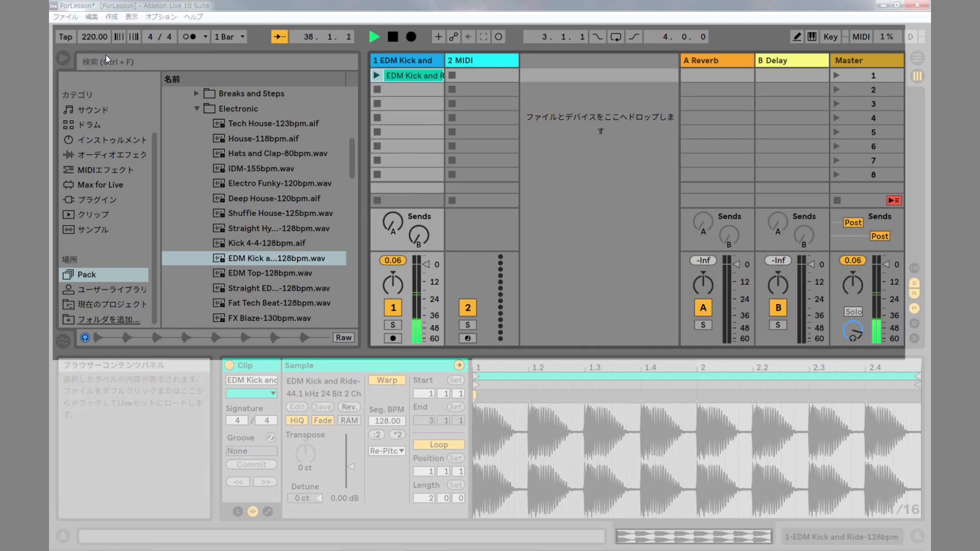
Set the project tempo to 128 BPM.
{"action": "left_click", "coordinate": [96, 39]}
{"action": "type", "text": "128"}
{"action": "key", "text": "Return"}
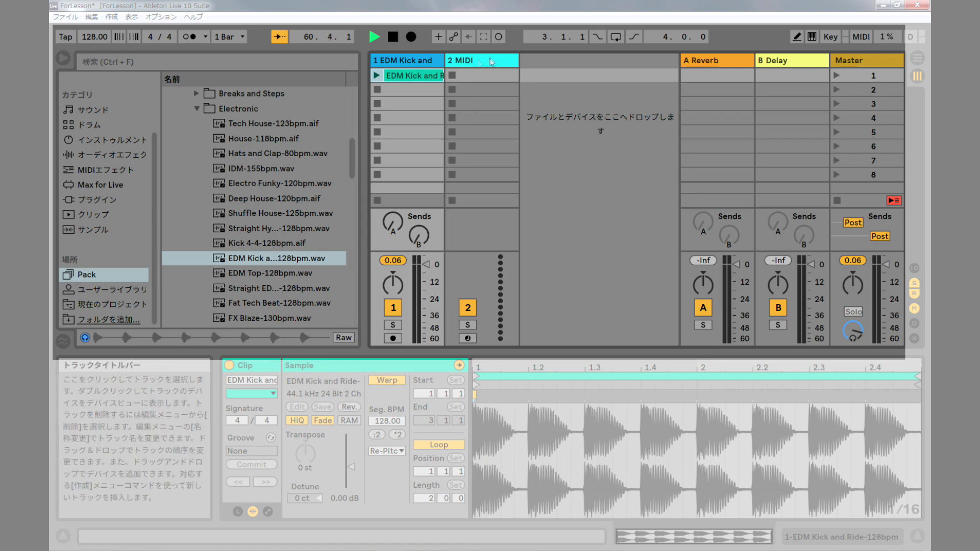
Expand the Percussion folder under Loops in the Core Library samples.
{"action": "scroll", "coordinate": [234, 216], "scroll_direction": "down", "scroll_amount": 3}
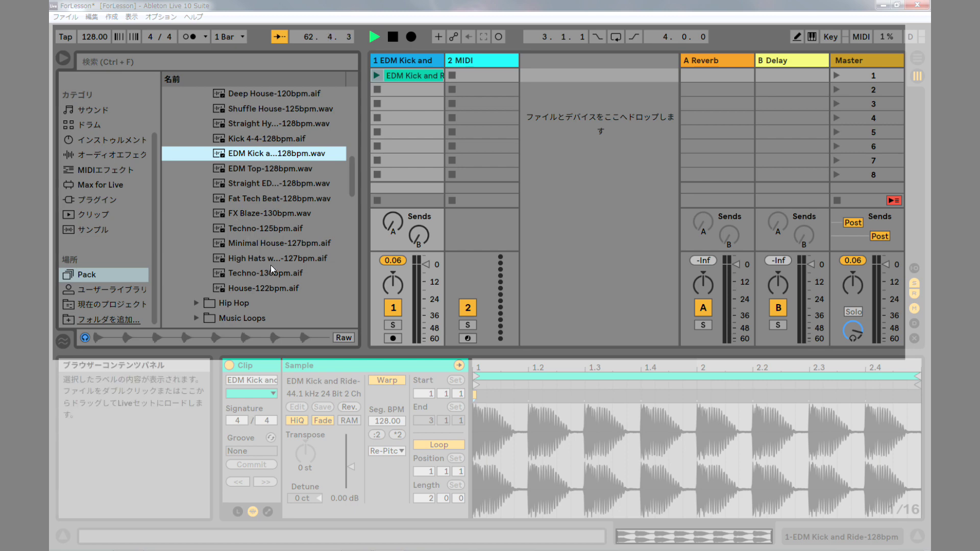
{"action": "scroll", "coordinate": [271, 265], "scroll_direction": "down", "scroll_amount": 3}
{"action": "scroll", "coordinate": [272, 266], "scroll_direction": "down", "scroll_amount": 2}
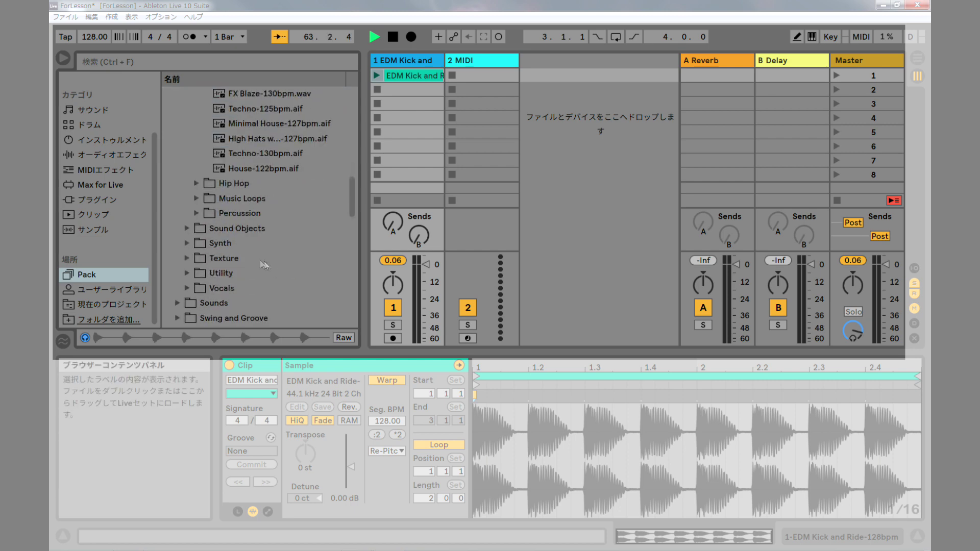
{"action": "left_click", "coordinate": [197, 212]}
{"action": "scroll", "coordinate": [282, 201], "scroll_direction": "down", "scroll_amount": 2}
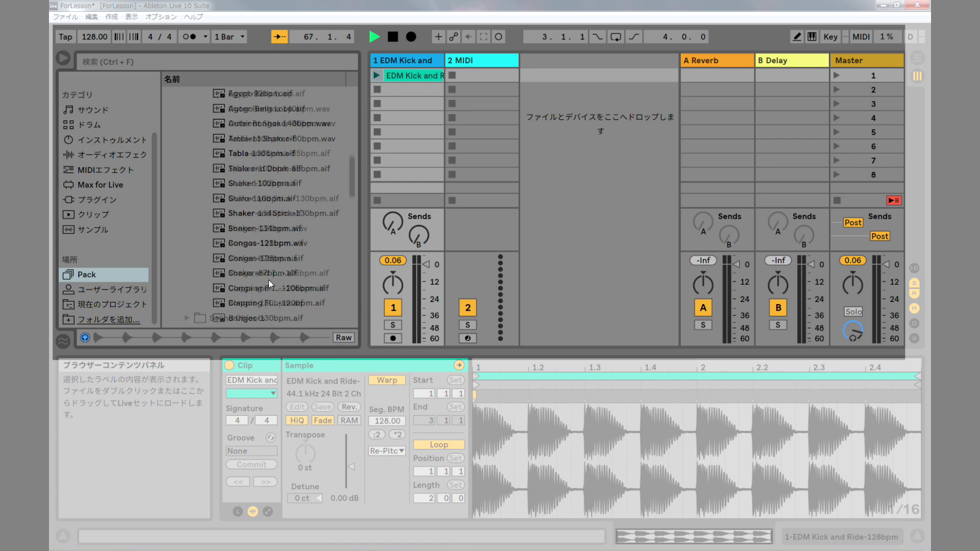
Collapse the Electronic folder and select the Percussion folder to view its loops.
{"action": "scroll", "coordinate": [268, 279], "scroll_direction": "up", "scroll_amount": 3}
{"action": "scroll", "coordinate": [217, 162], "scroll_direction": "up", "scroll_amount": 3}
{"action": "scroll", "coordinate": [217, 161], "scroll_direction": "up", "scroll_amount": 4}
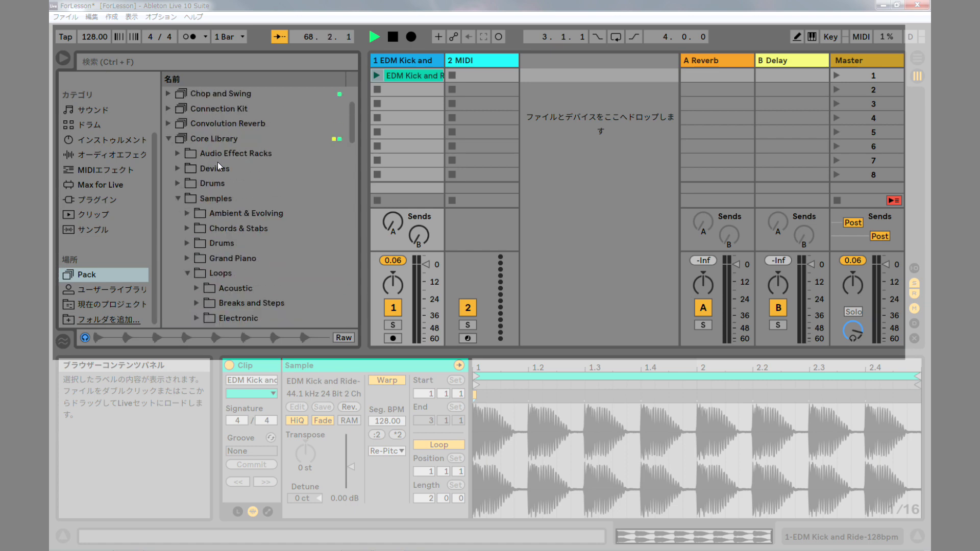
{"action": "left_click", "coordinate": [213, 200]}
{"action": "scroll", "coordinate": [213, 200], "scroll_direction": "down", "scroll_amount": 5}
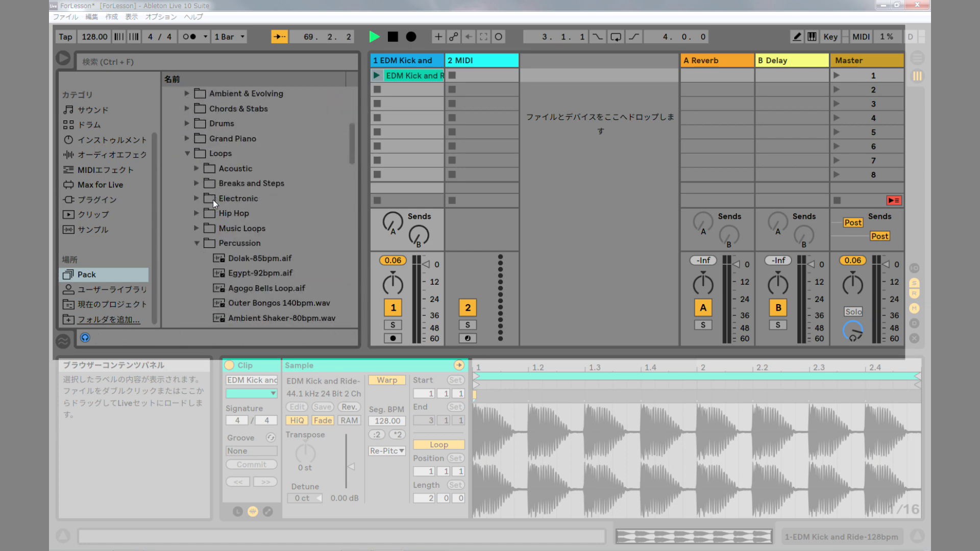
{"action": "left_click", "coordinate": [225, 186]}
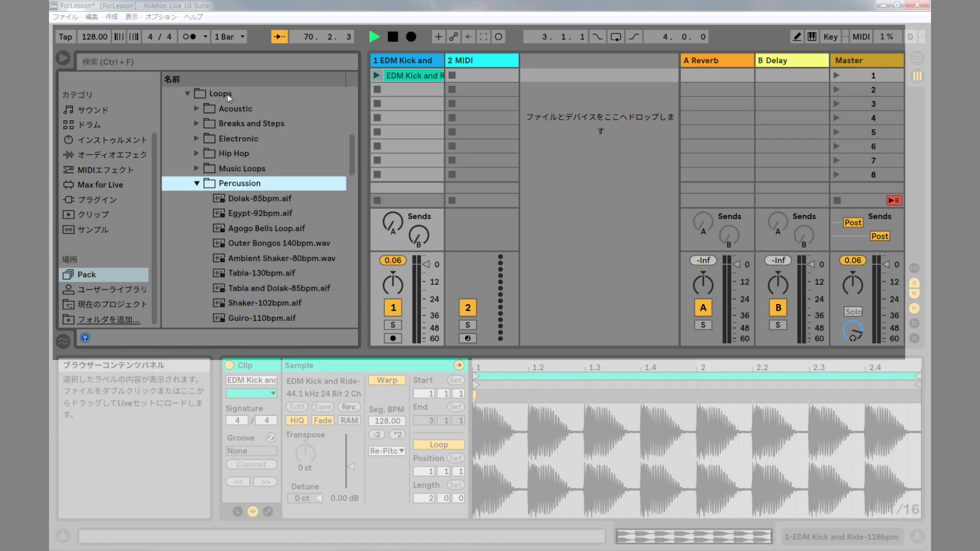
{"action": "scroll", "coordinate": [256, 207], "scroll_direction": "down", "scroll_amount": 1}
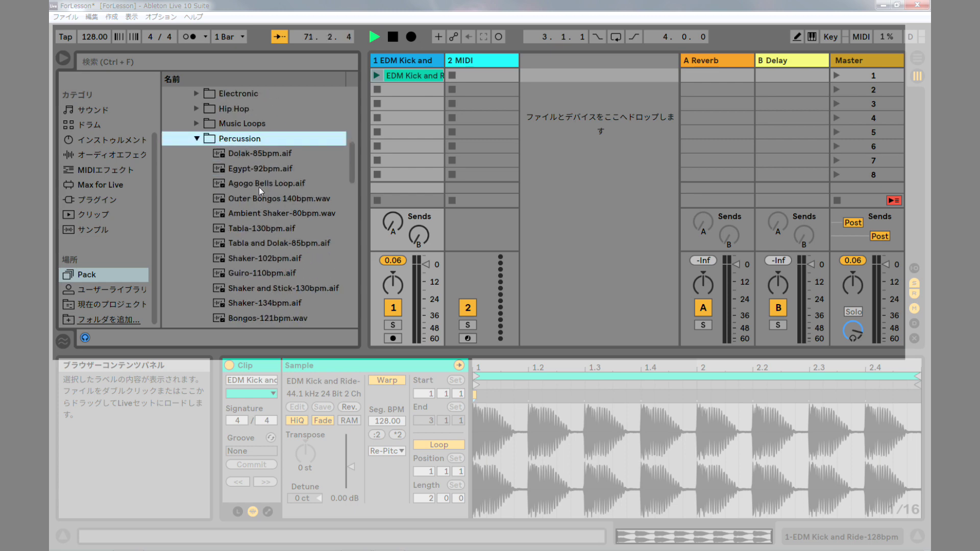
Preview the percussion loops Agogo Bells Loop.aif, Tabla-130bpm.aif and Shaker-102bpm.aif.
{"action": "left_click", "coordinate": [261, 184]}
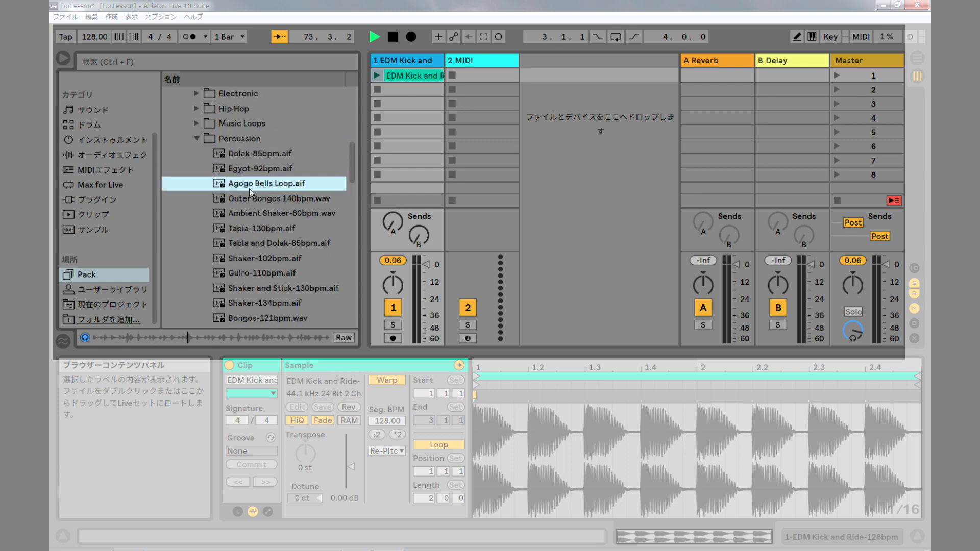
{"action": "left_click", "coordinate": [257, 229]}
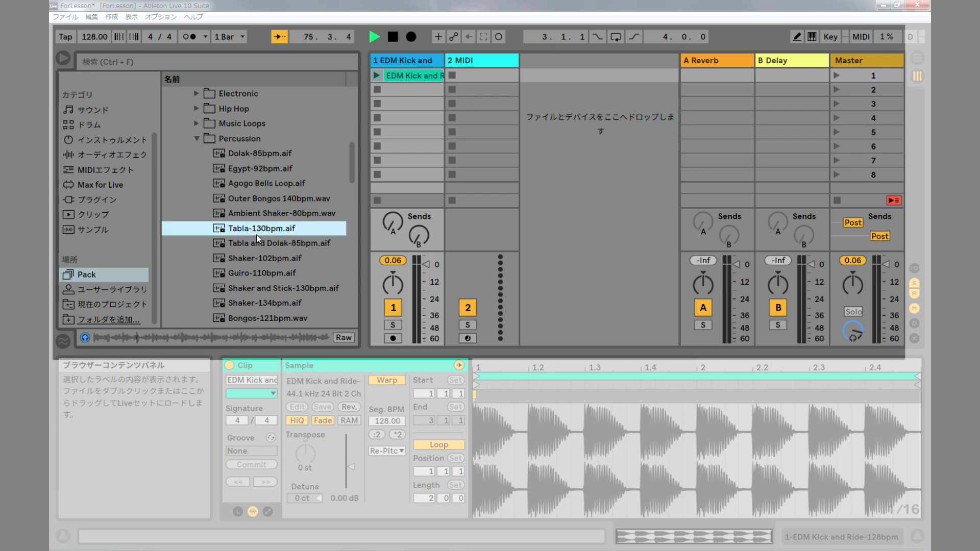
{"action": "left_click", "coordinate": [258, 258]}
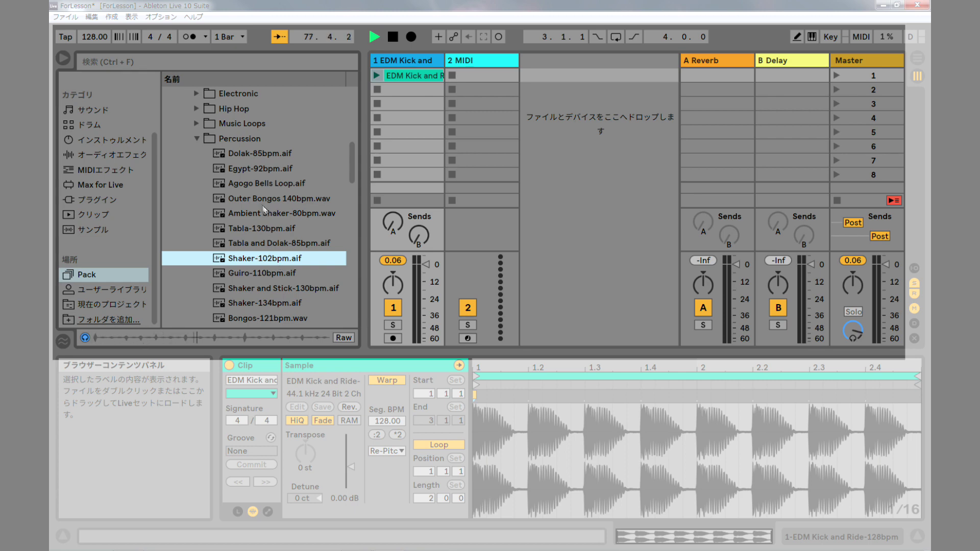
Load Agogo Bells Loop.aif into the first clip slot of a new audio track and select the new clip.
{"action": "left_click", "coordinate": [255, 185]}
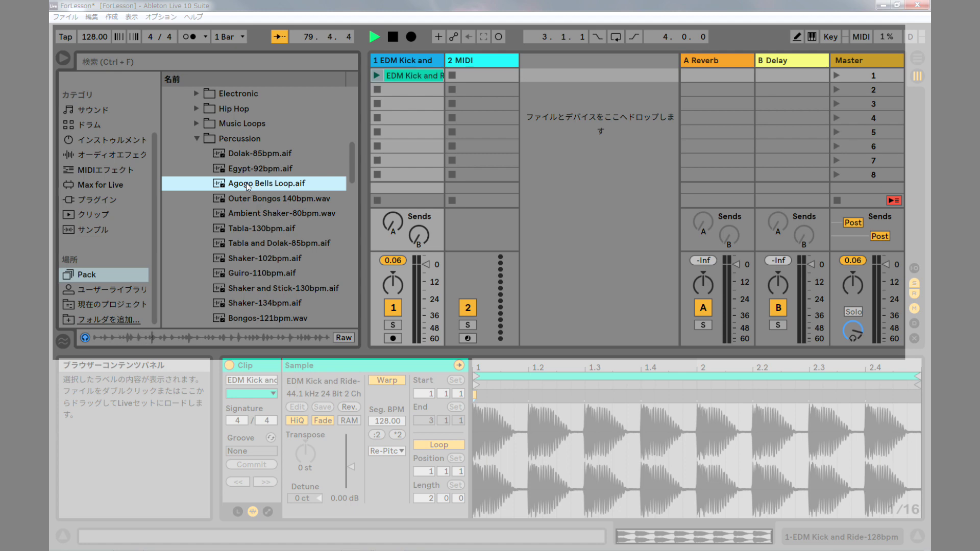
{"action": "left_click_drag", "start_coordinate": [246, 183], "coordinate": [481, 72]}
{"action": "left_click_drag", "start_coordinate": [255, 182], "coordinate": [554, 75]}
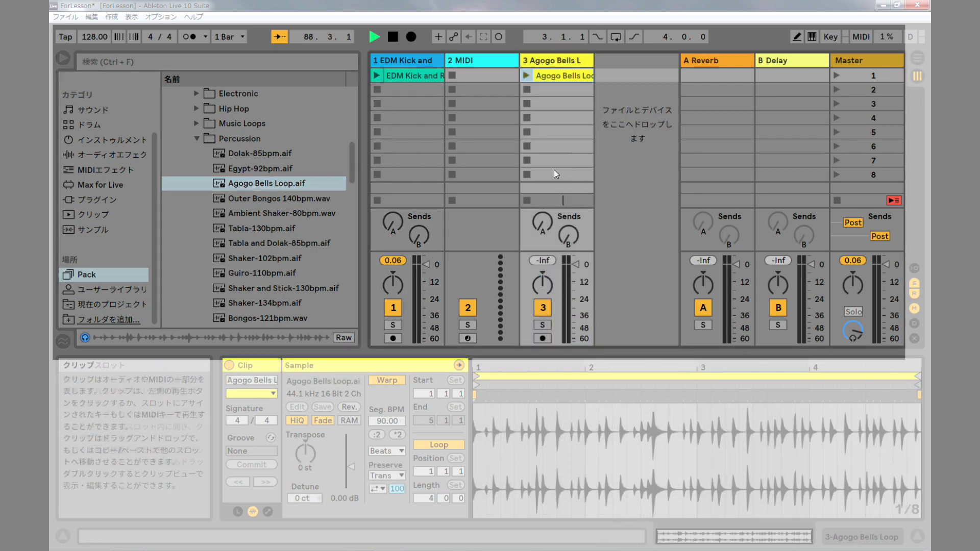
{"action": "left_click", "coordinate": [540, 57]}
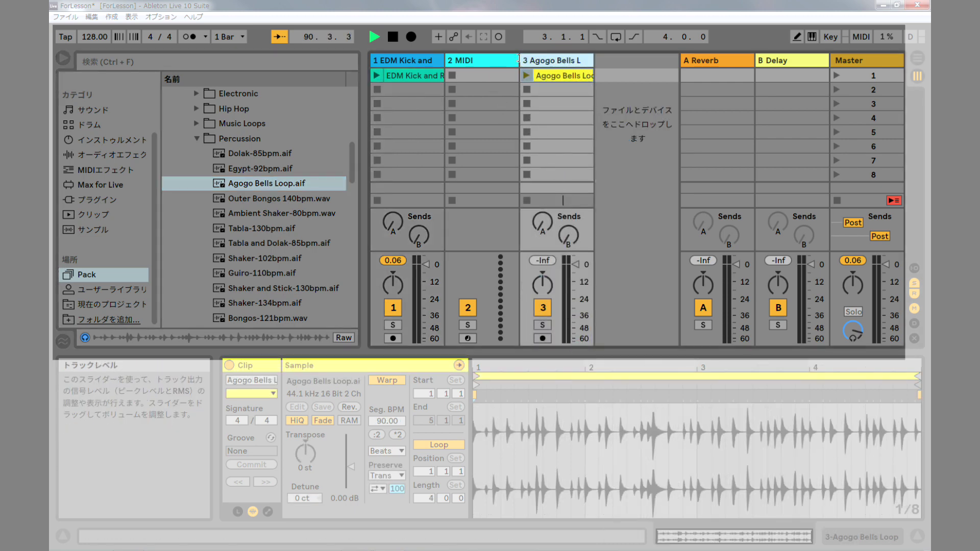
{"action": "left_click", "coordinate": [562, 75]}
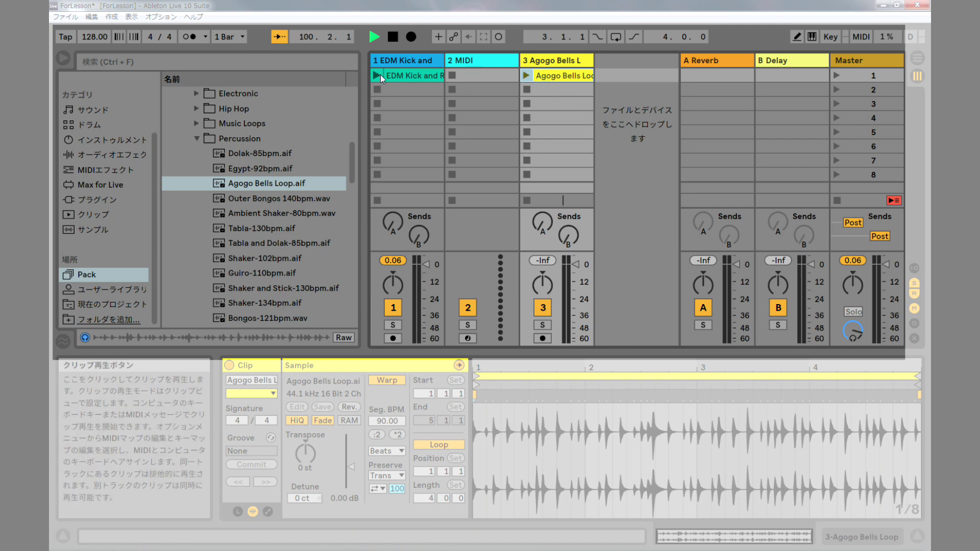
Stop the transport, play both loops together by launching scene 1, and stop all clips.
{"action": "left_click", "coordinate": [392, 38]}
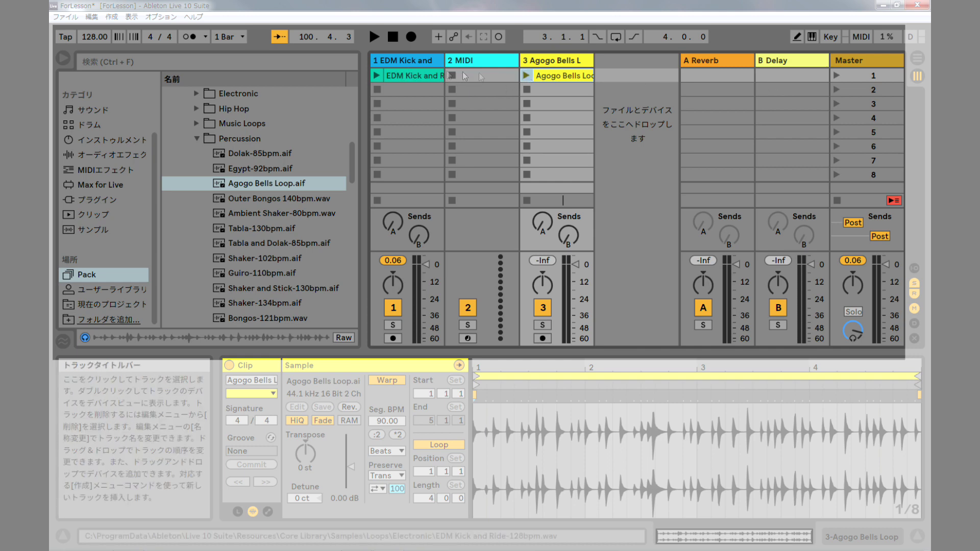
{"action": "left_click", "coordinate": [834, 74]}
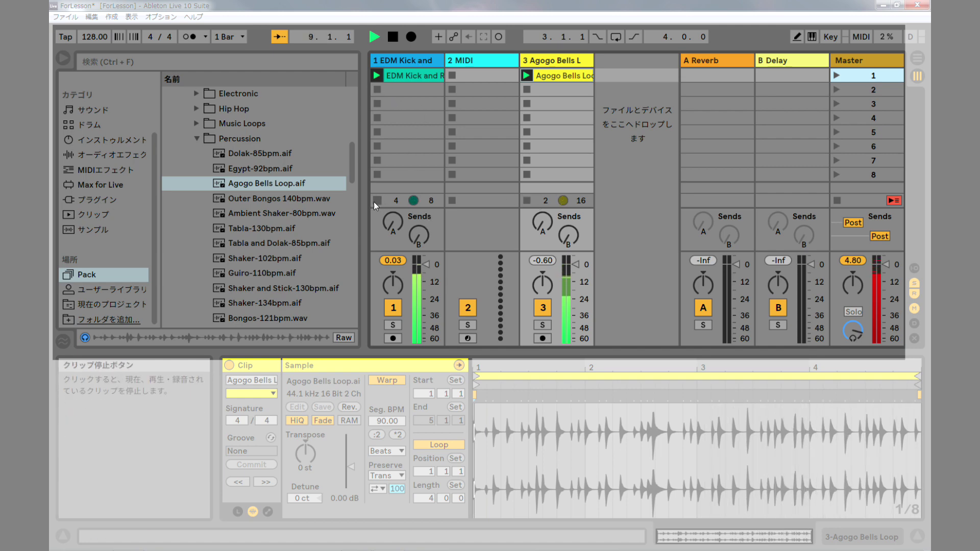
{"action": "left_click", "coordinate": [837, 200]}
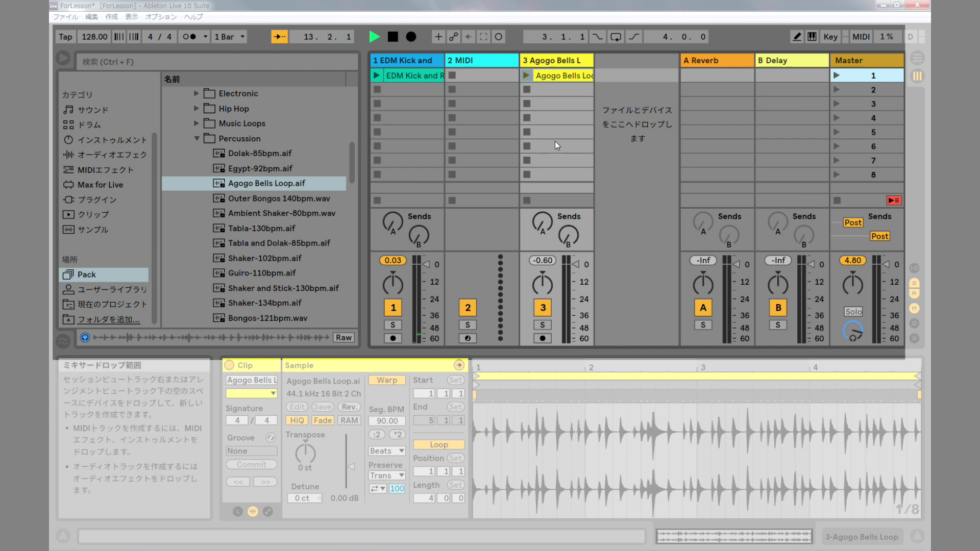
Preview the Guiro-110bpm.aif and Bongos-121bpm.wav percussion loops and place Bongos-121bpm.wav in the second slot of track 3.
{"action": "left_click", "coordinate": [197, 138]}
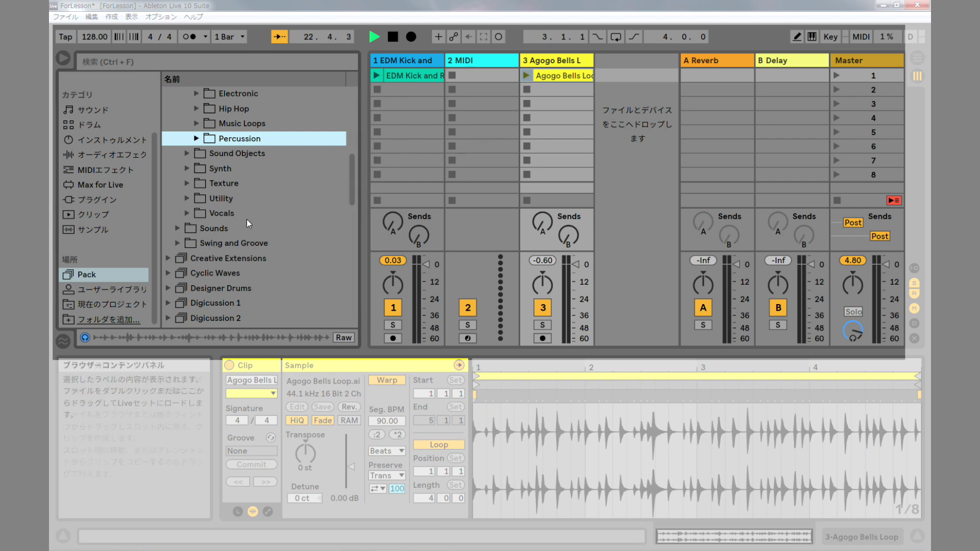
{"action": "left_click", "coordinate": [196, 138]}
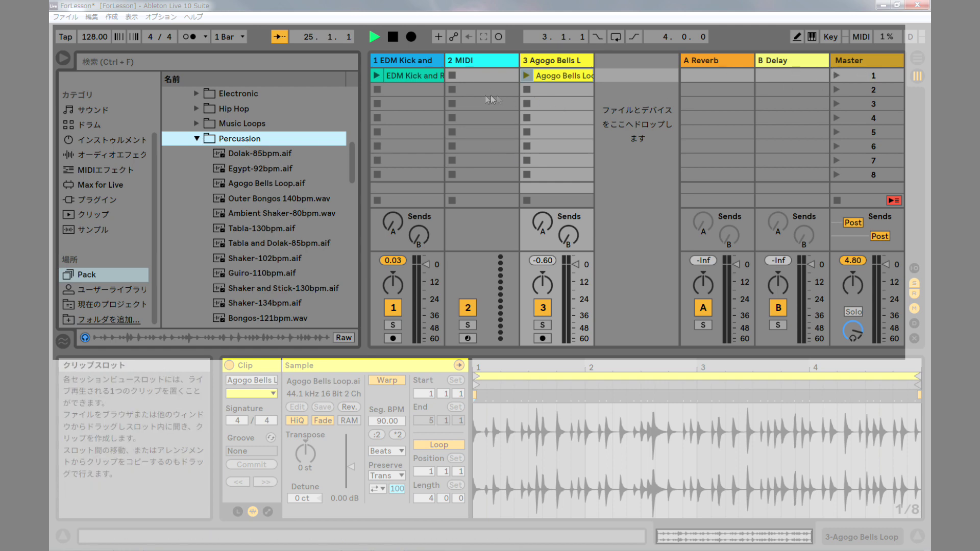
{"action": "scroll", "coordinate": [240, 210], "scroll_direction": "down", "scroll_amount": 1}
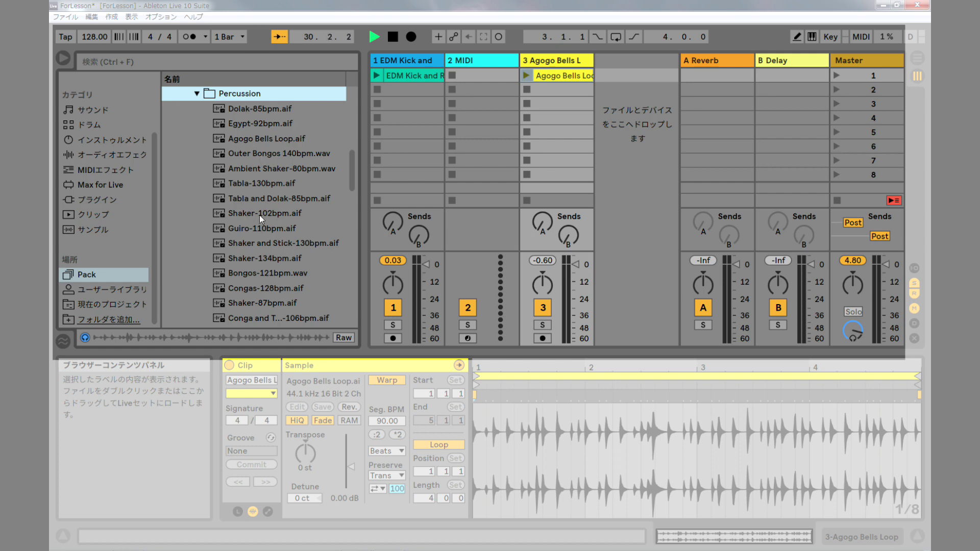
{"action": "left_click", "coordinate": [256, 228]}
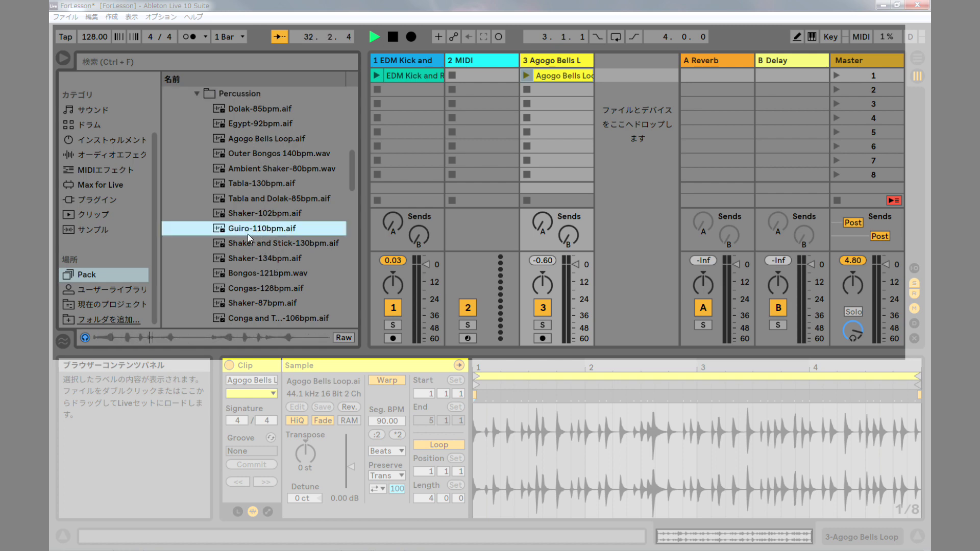
{"action": "scroll", "coordinate": [273, 273], "scroll_direction": "down", "scroll_amount": 3}
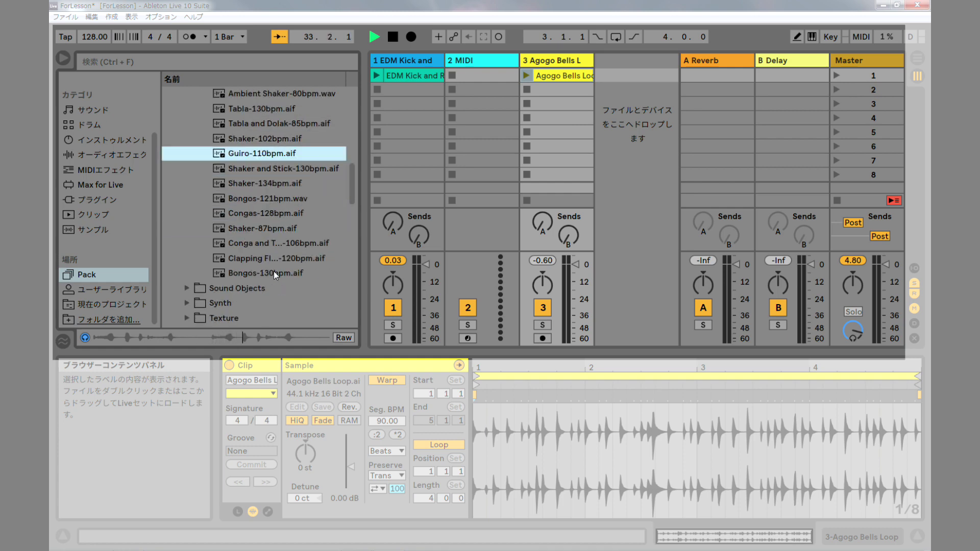
{"action": "left_click", "coordinate": [258, 199]}
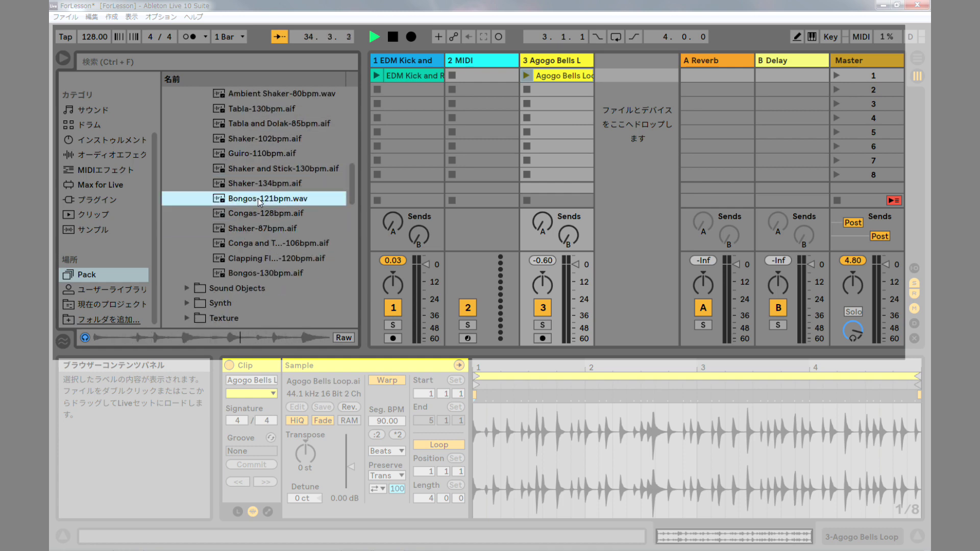
{"action": "left_click_drag", "start_coordinate": [253, 198], "coordinate": [558, 91]}
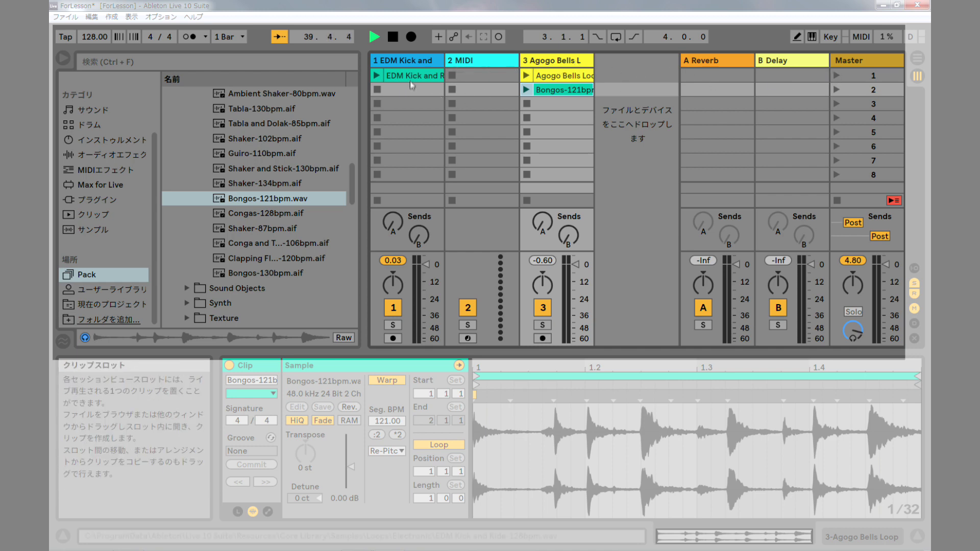
Launch scene 1, alternate between the Bongos and Agogo Bells clips on track 3, and stop all clips.
{"action": "left_click", "coordinate": [837, 76]}
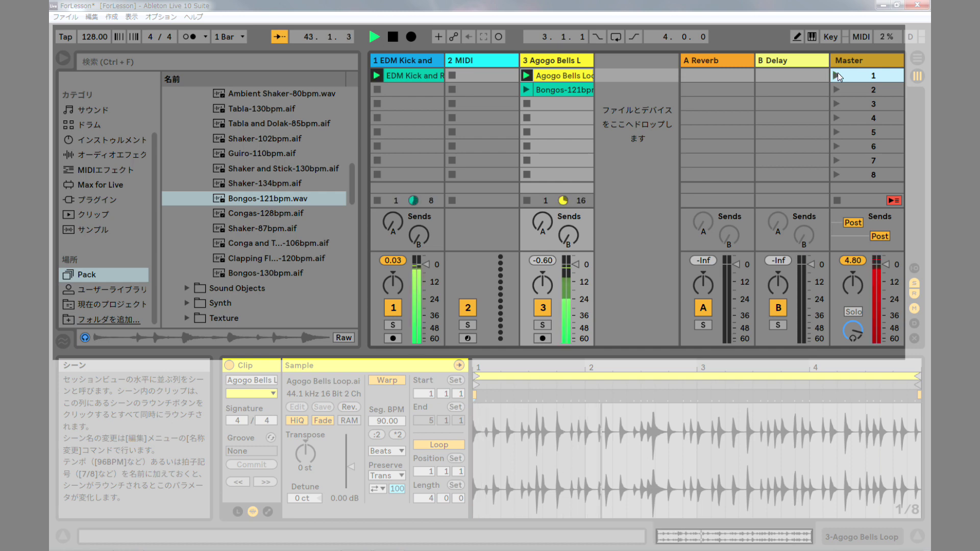
{"action": "left_click", "coordinate": [526, 90]}
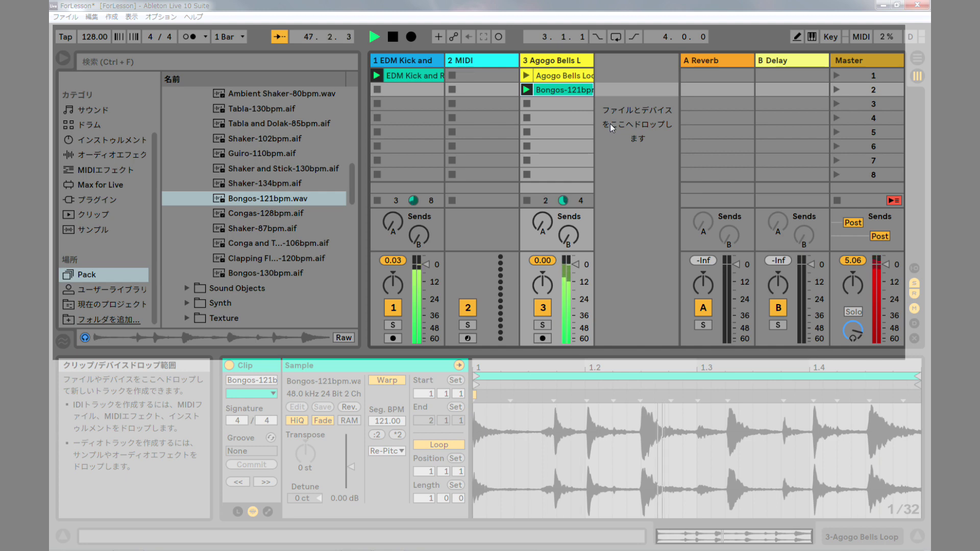
{"action": "left_click", "coordinate": [526, 77]}
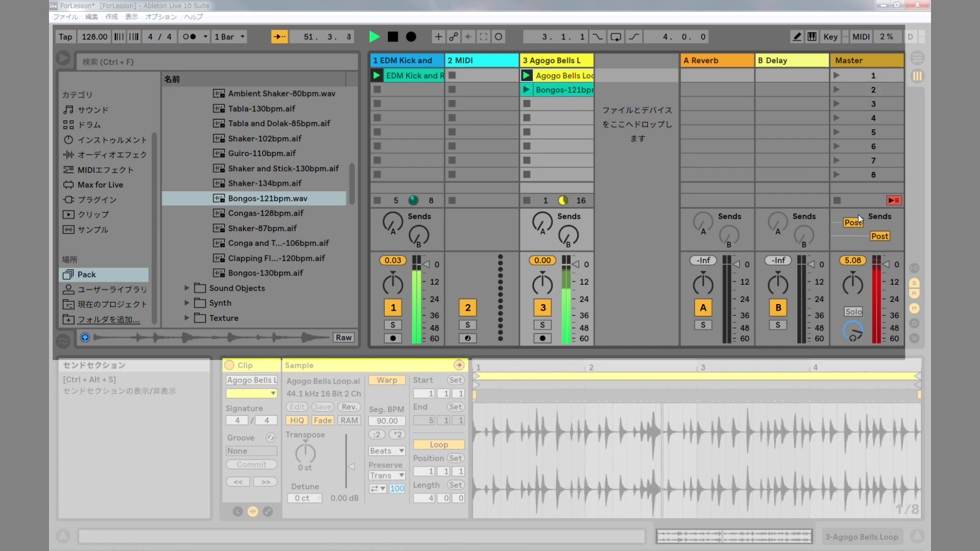
{"action": "left_click", "coordinate": [524, 88]}
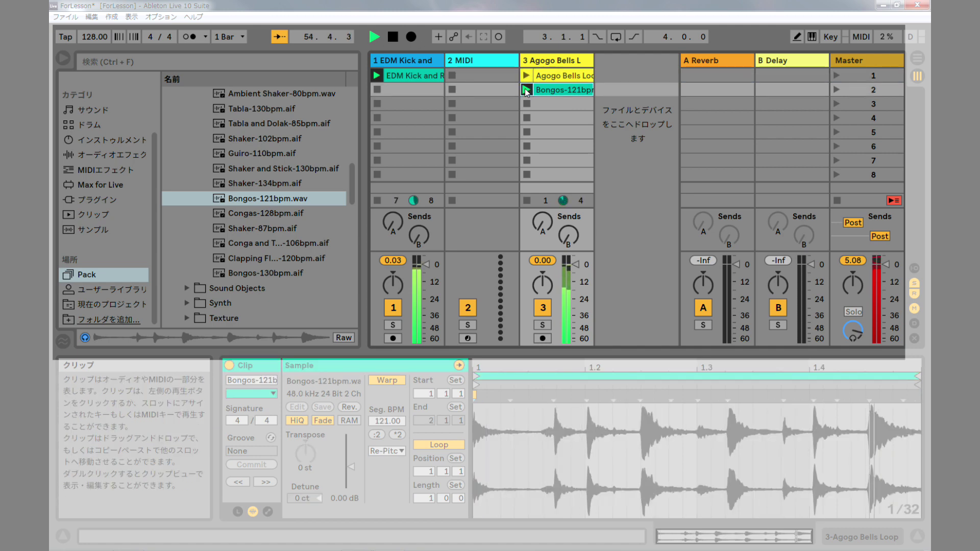
{"action": "left_click", "coordinate": [836, 200]}
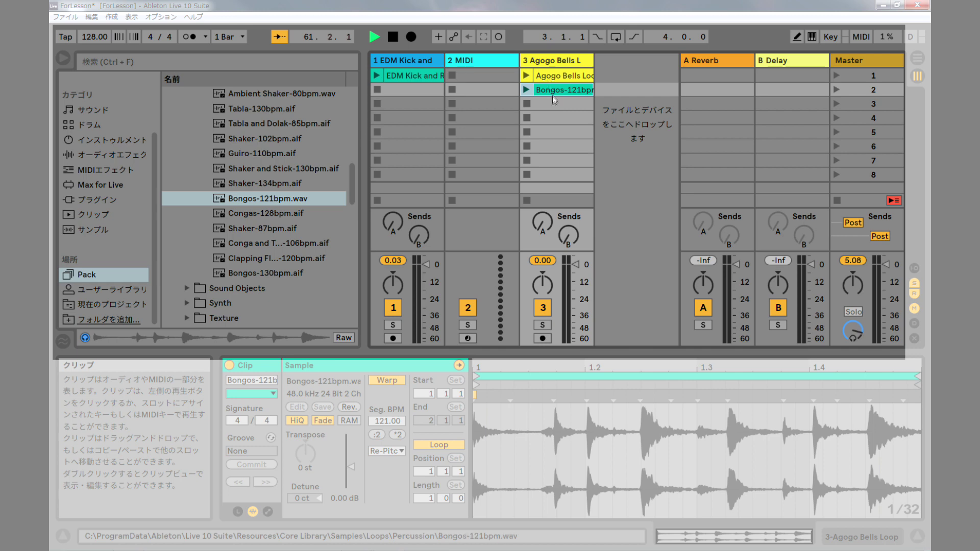
Select the Agogo Bells and Bongos clips and empty slots 3 to 5 of track 3 to examine how one track holds its clips.
{"action": "left_click", "coordinate": [564, 77]}
{"action": "left_click", "coordinate": [562, 90]}
{"action": "left_click", "coordinate": [564, 75]}
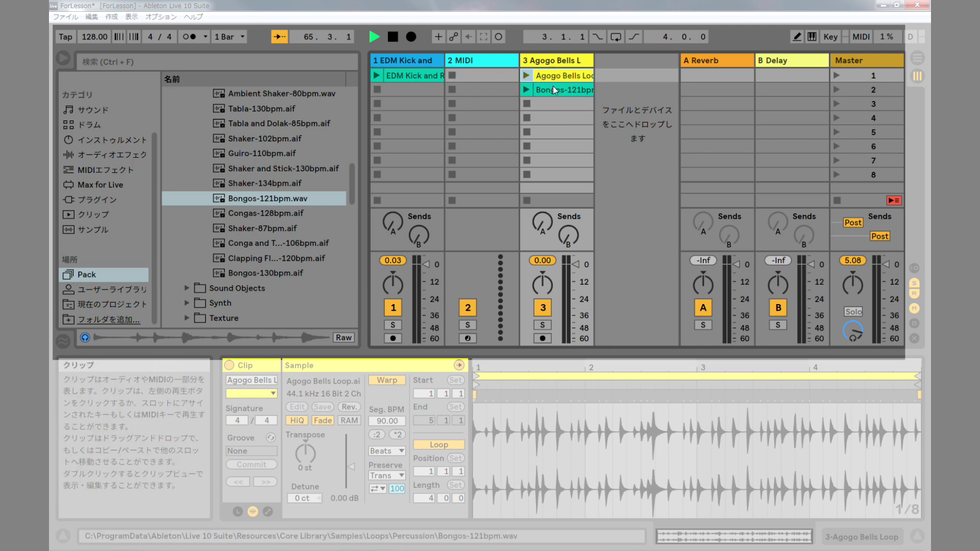
{"action": "left_click", "coordinate": [553, 89]}
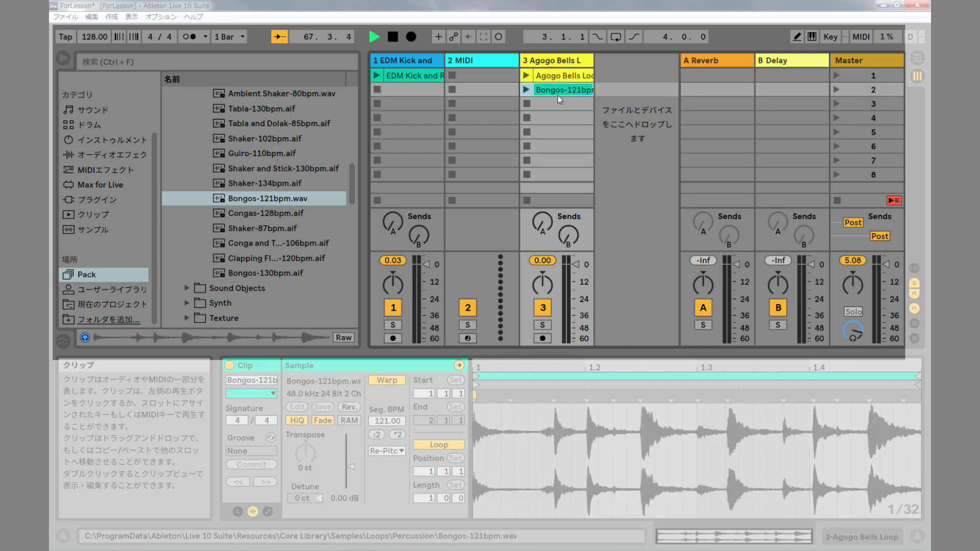
{"action": "left_click", "coordinate": [553, 103]}
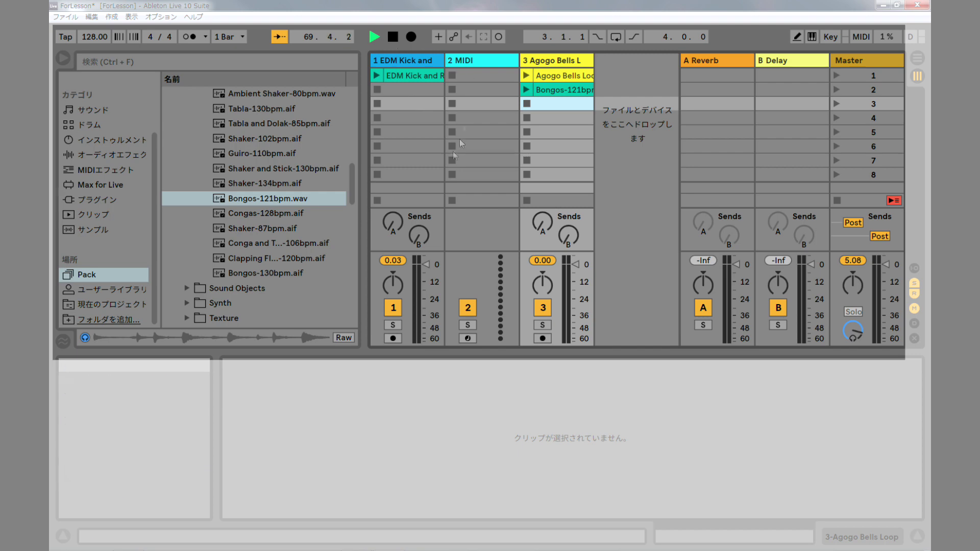
{"action": "left_click", "coordinate": [566, 89]}
{"action": "left_click", "coordinate": [565, 104]}
{"action": "left_click", "coordinate": [565, 116]}
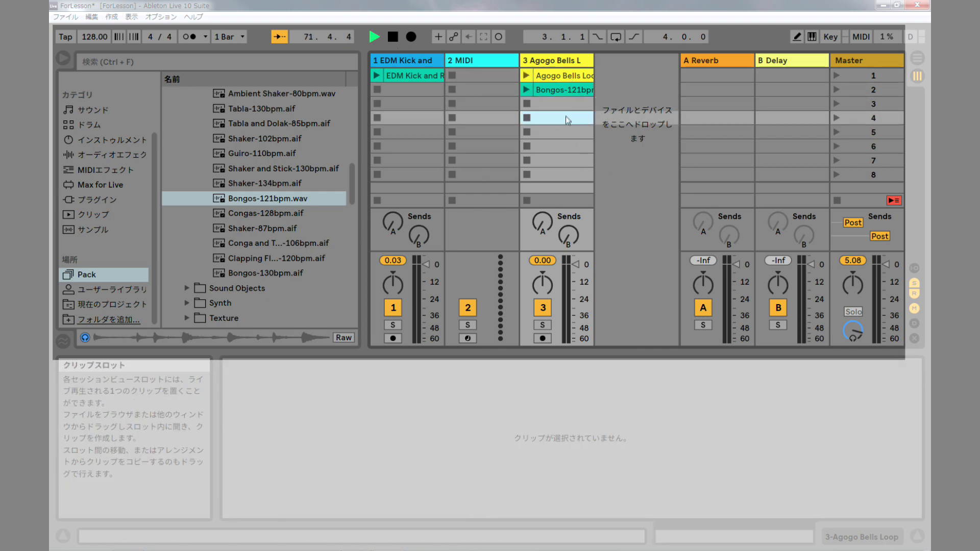
{"action": "left_click", "coordinate": [565, 133]}
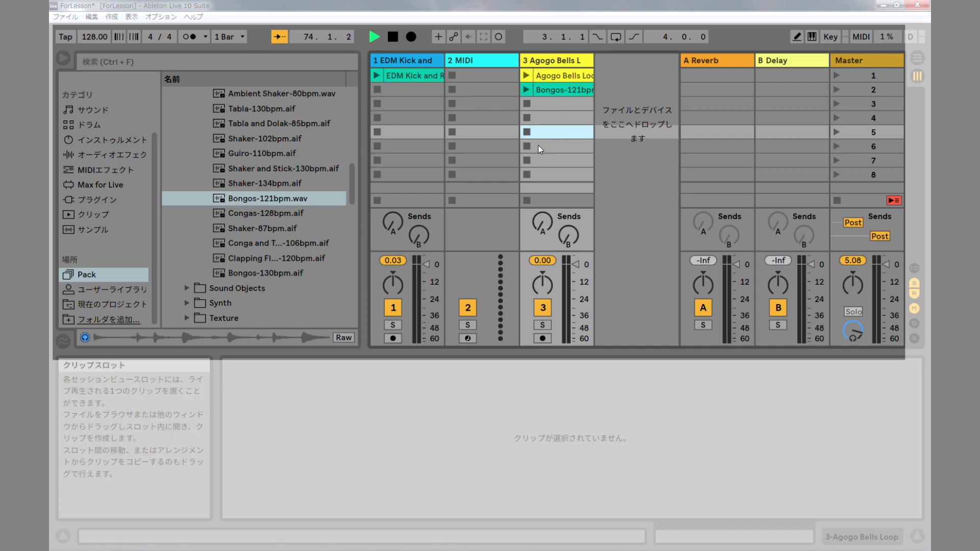
Compare the clip details of the Agogo Bells, Bongos and EDM Kick and Ride loops.
{"action": "left_click", "coordinate": [560, 77]}
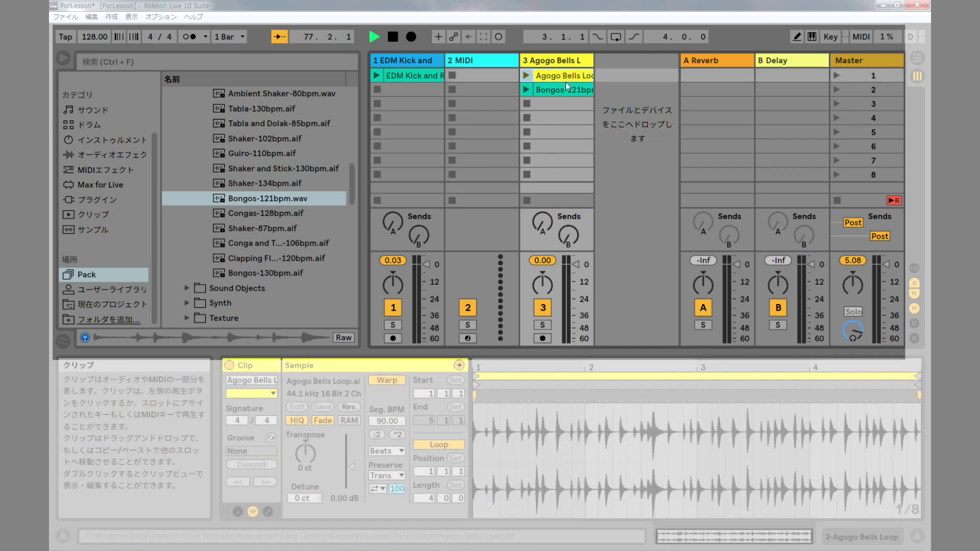
{"action": "left_click", "coordinate": [566, 89]}
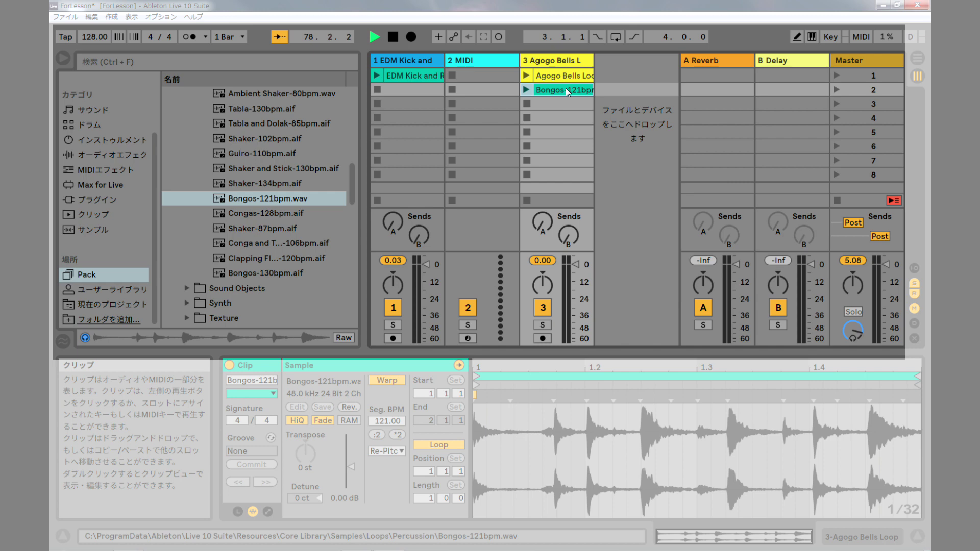
{"action": "left_click", "coordinate": [407, 74]}
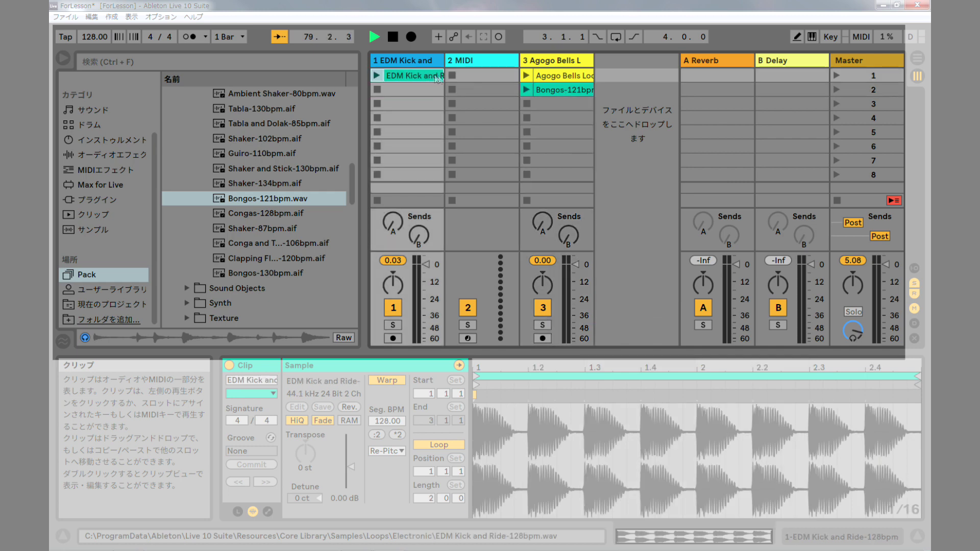
{"action": "left_click", "coordinate": [566, 90]}
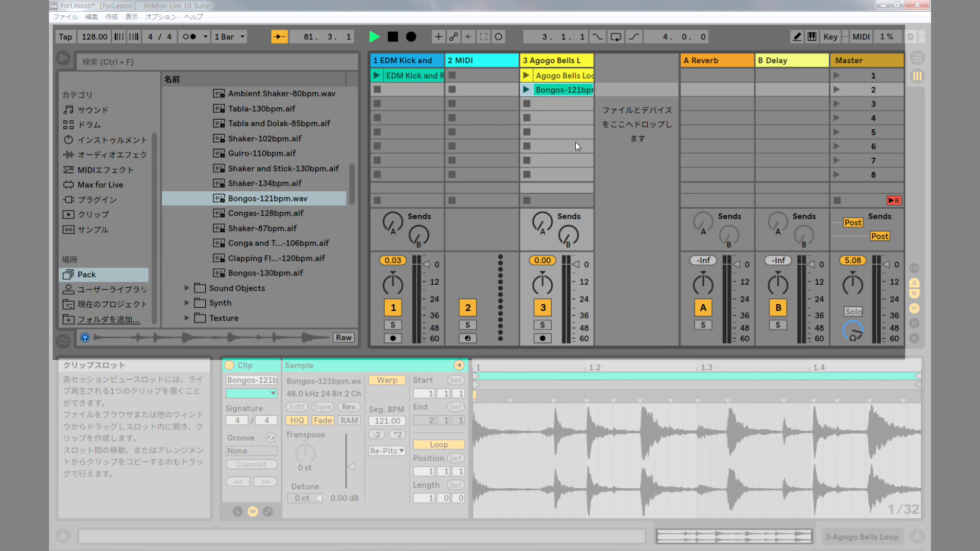
Move the Bongos-121bpm clip into scene 1 on a new fourth track and narrow the browser.
{"action": "key", "text": "Up"}
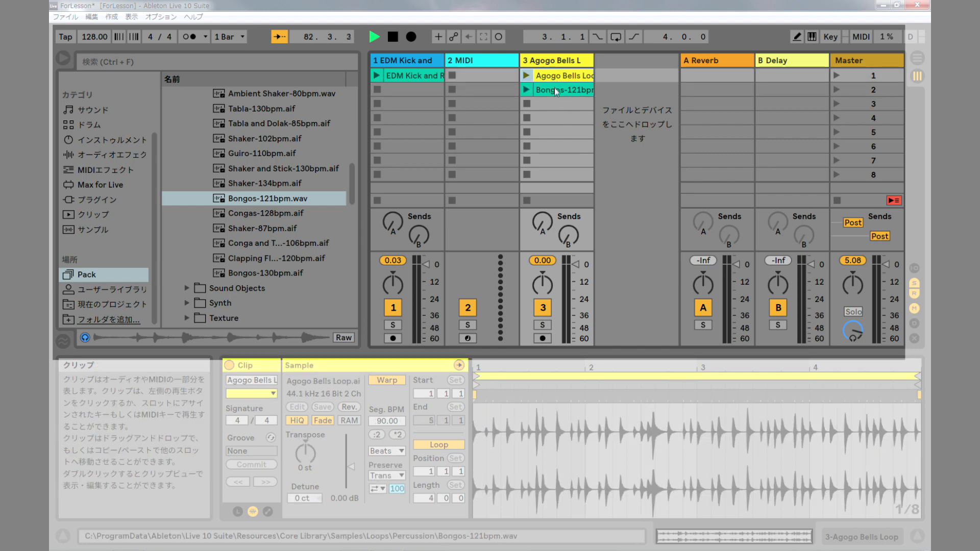
{"action": "left_click_drag", "start_coordinate": [556, 91], "coordinate": [625, 76]}
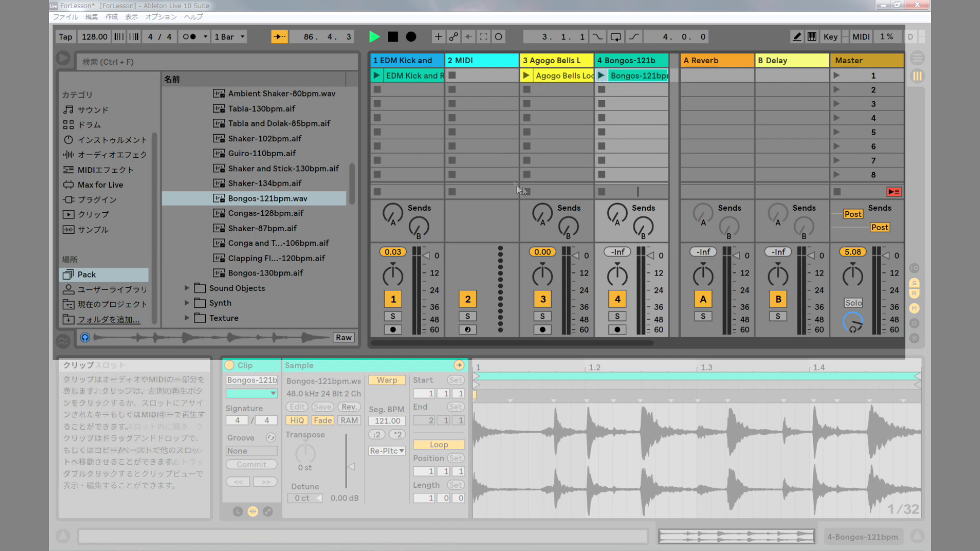
{"action": "left_click_drag", "start_coordinate": [362, 170], "coordinate": [323, 171]}
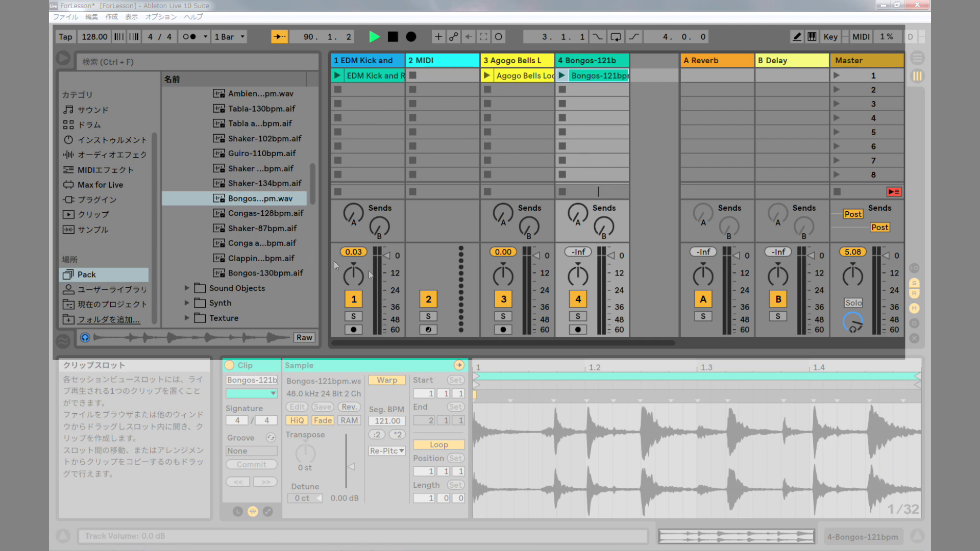
Select the 2 MIDI track and the Core Library pack in the browser.
{"action": "scroll", "coordinate": [227, 216], "scroll_direction": "up", "scroll_amount": 10}
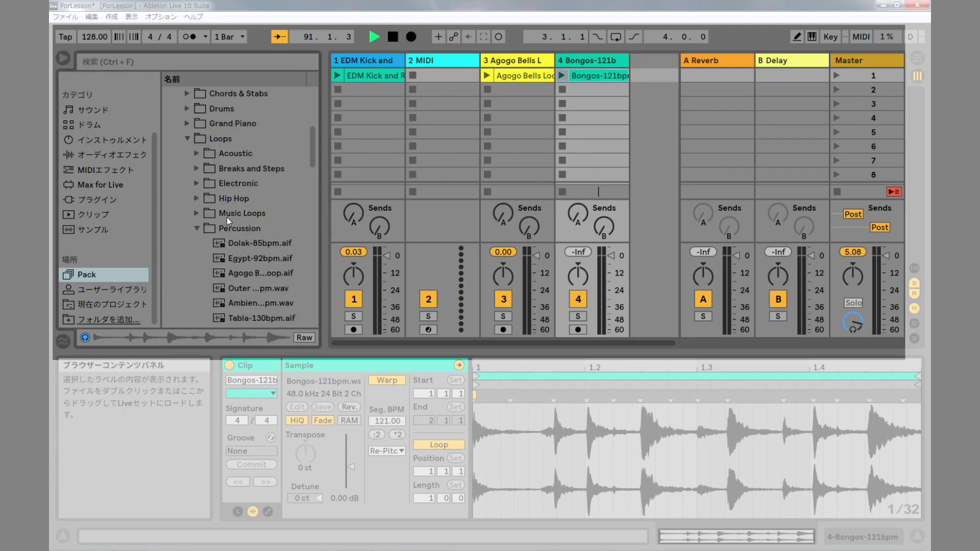
{"action": "scroll", "coordinate": [227, 217], "scroll_direction": "up", "scroll_amount": 2}
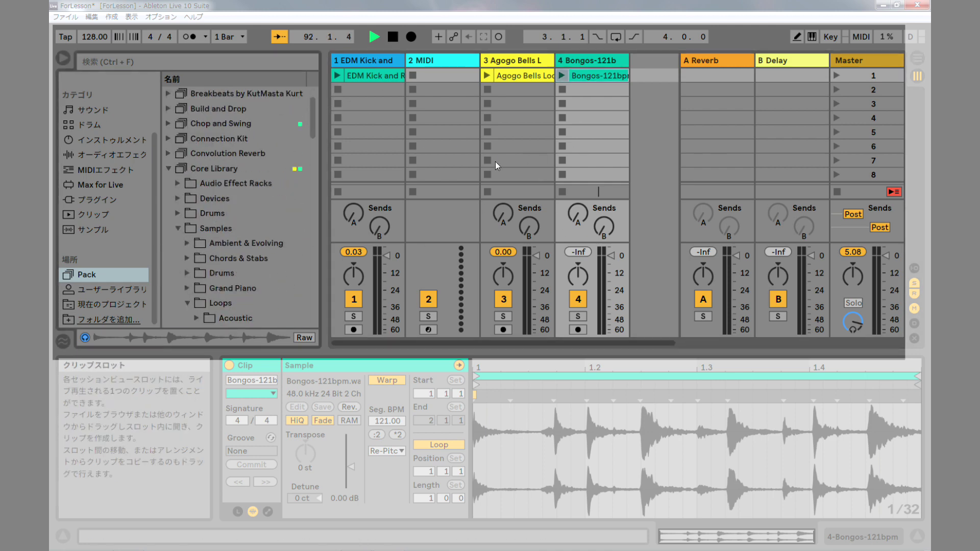
{"action": "left_click", "coordinate": [447, 60]}
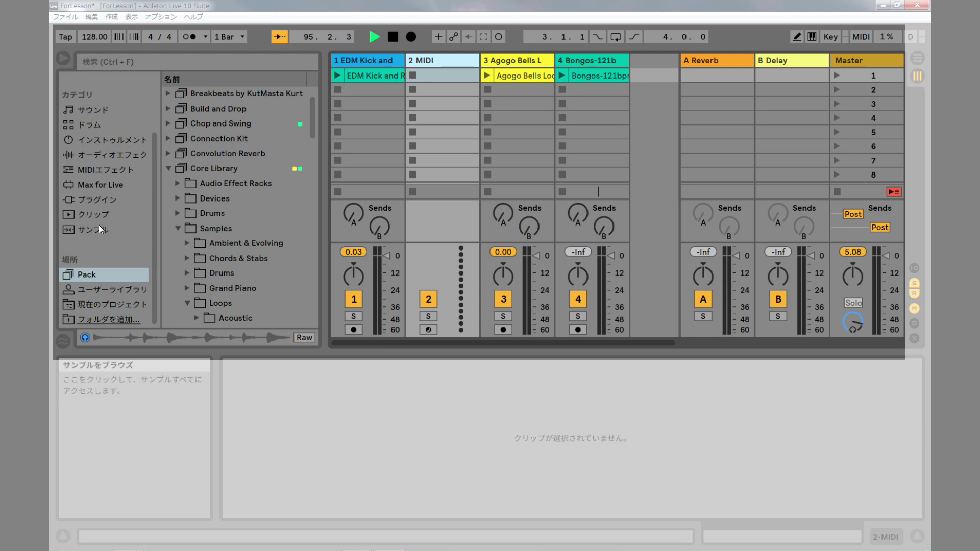
{"action": "left_click", "coordinate": [214, 170]}
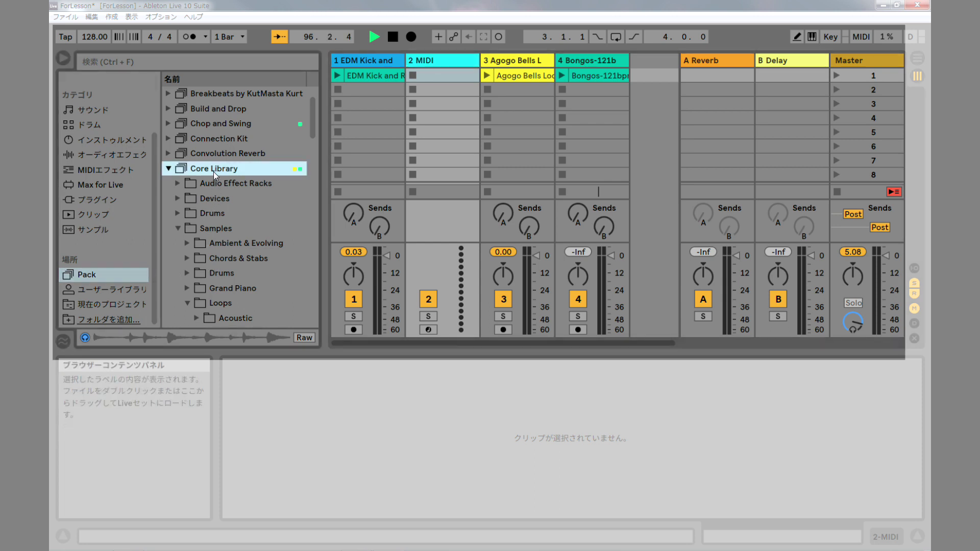
Look over the installed packs in the browser, from Beat Tools, Bomblastic and Build and Drop to Core Library.
{"action": "left_click", "coordinate": [209, 93]}
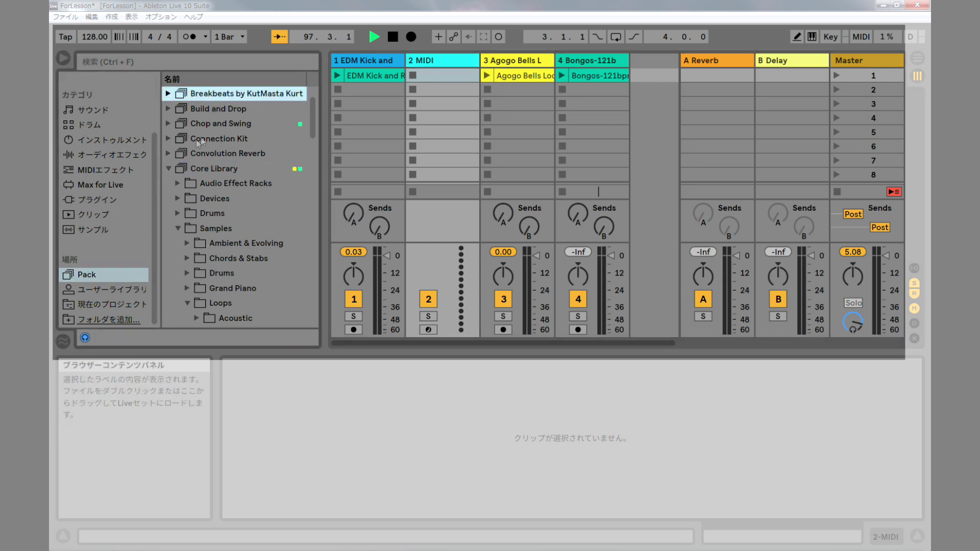
{"action": "scroll", "coordinate": [196, 139], "scroll_direction": "up", "scroll_amount": 2}
{"action": "left_click", "coordinate": [209, 94]}
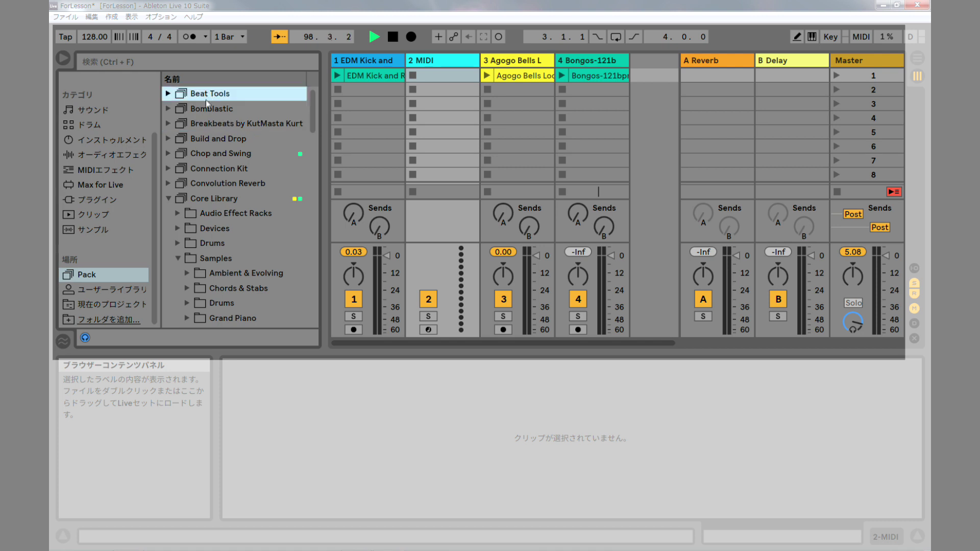
{"action": "left_click", "coordinate": [206, 109]}
{"action": "left_click", "coordinate": [203, 139]}
{"action": "left_click", "coordinate": [198, 199]}
Preview Egypt-92bpm.aif from the Core Library's Percussion loops and load it into scene 3 of track 1.
{"action": "scroll", "coordinate": [197, 231], "scroll_direction": "down", "scroll_amount": 6}
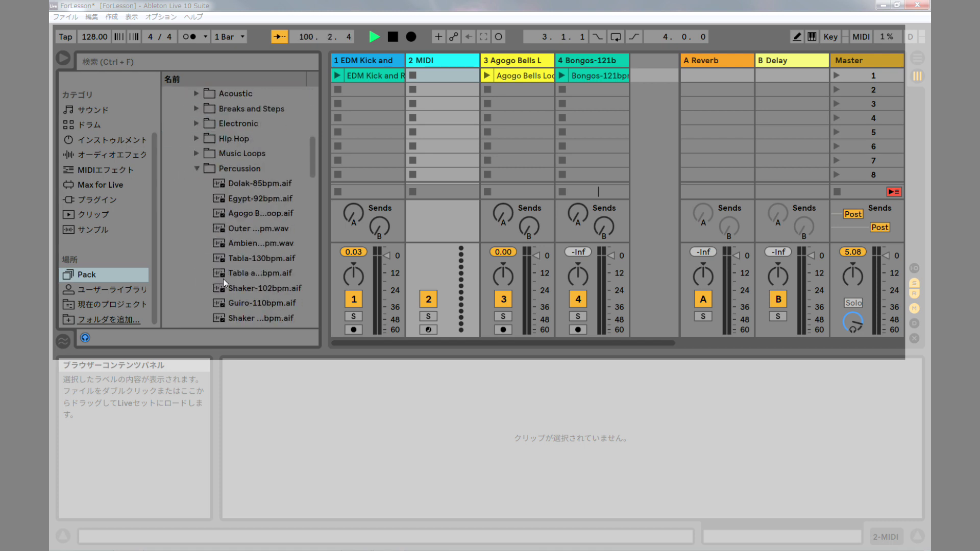
{"action": "left_click", "coordinate": [256, 198]}
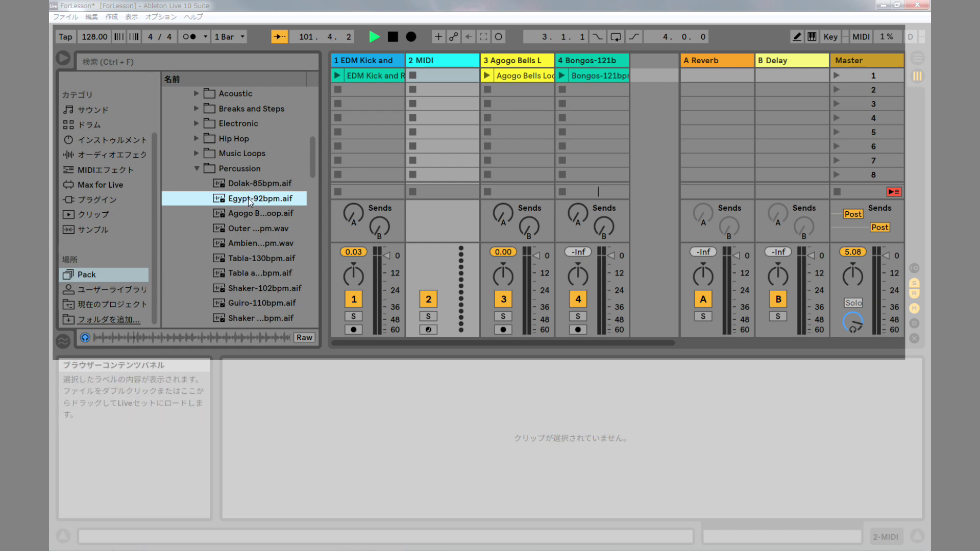
{"action": "left_click_drag", "start_coordinate": [255, 198], "coordinate": [360, 105]}
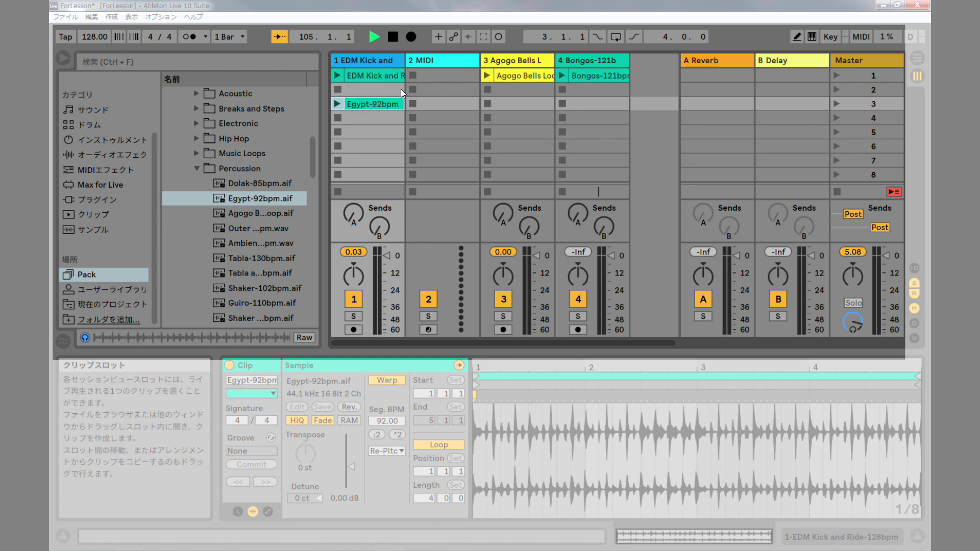
Launch the Egypt-92bpm clip on track 1 together with the Agogo Bells clip on track 3, and stop all clips.
{"action": "left_click", "coordinate": [335, 105]}
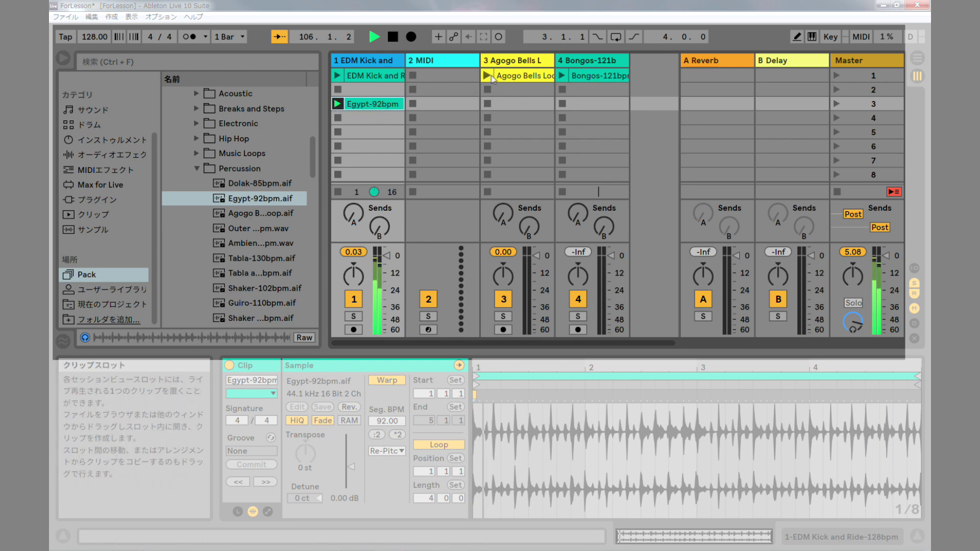
{"action": "left_click", "coordinate": [486, 75]}
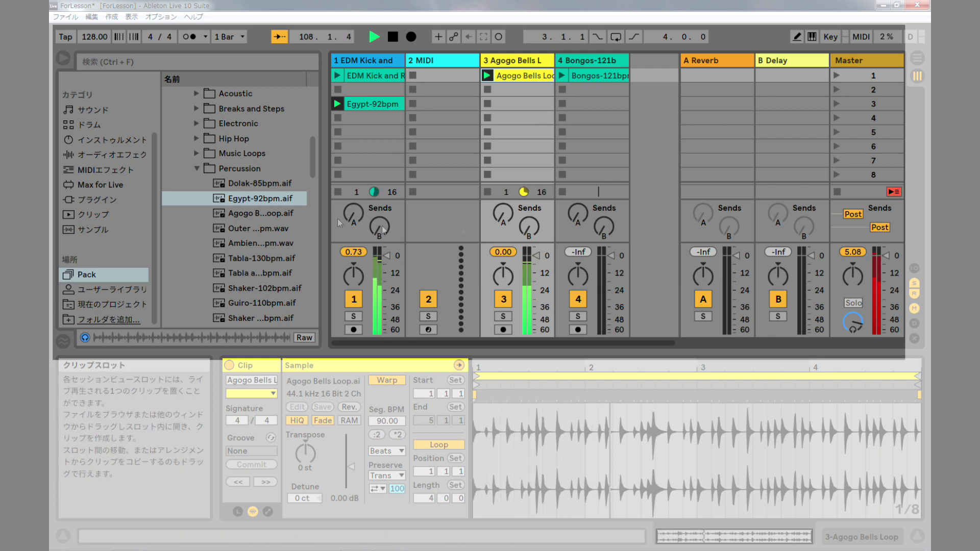
{"action": "left_click", "coordinate": [835, 193]}
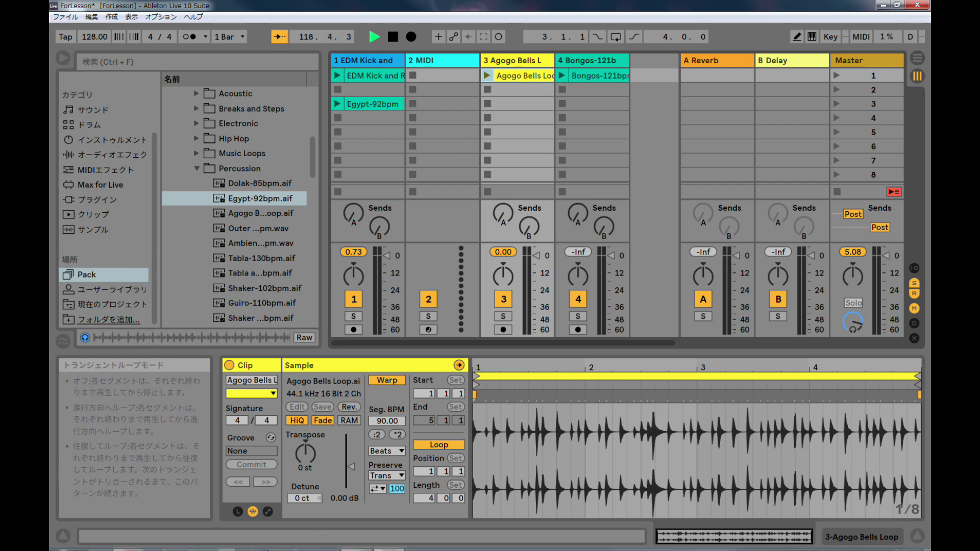
Switch to the Atom notes and add the line "akim.fun" below the last entry.
{"action": "left_click", "coordinate": [356, 541]}
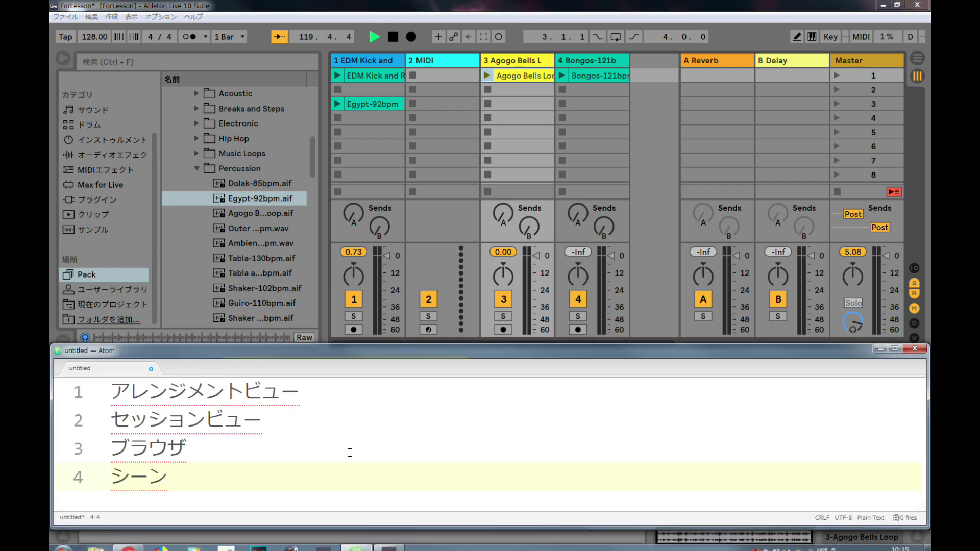
{"action": "key", "text": "Return"}
{"action": "type", "text": "あ"}
{"action": "key", "text": "BackSpace"}
{"action": "type", "text": "akim.fun"}
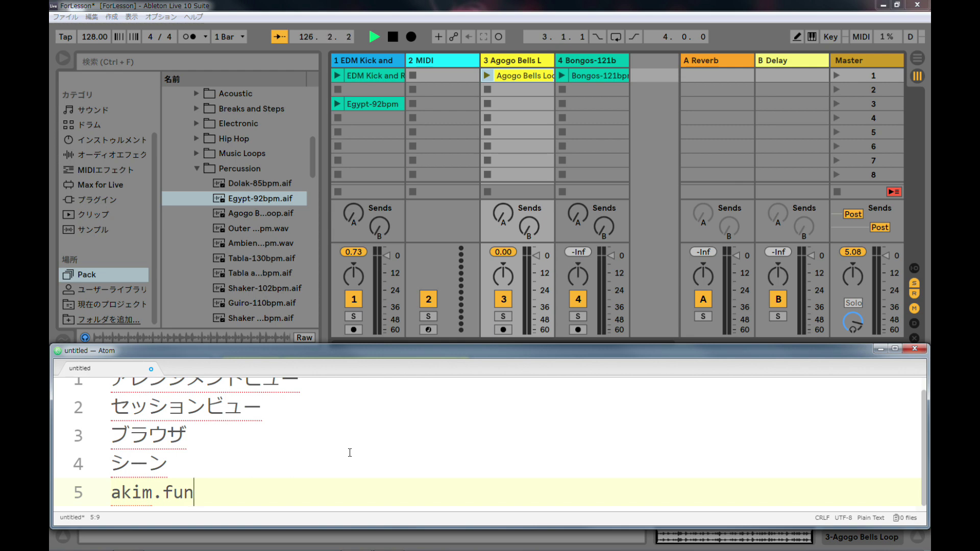
Return to Ableton Live and stop the transport.
{"action": "left_click", "coordinate": [394, 39]}
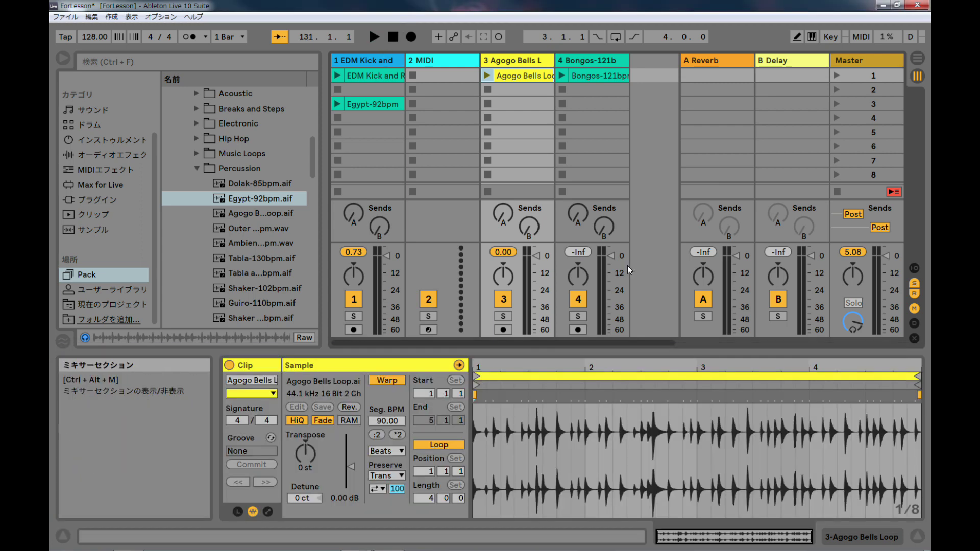